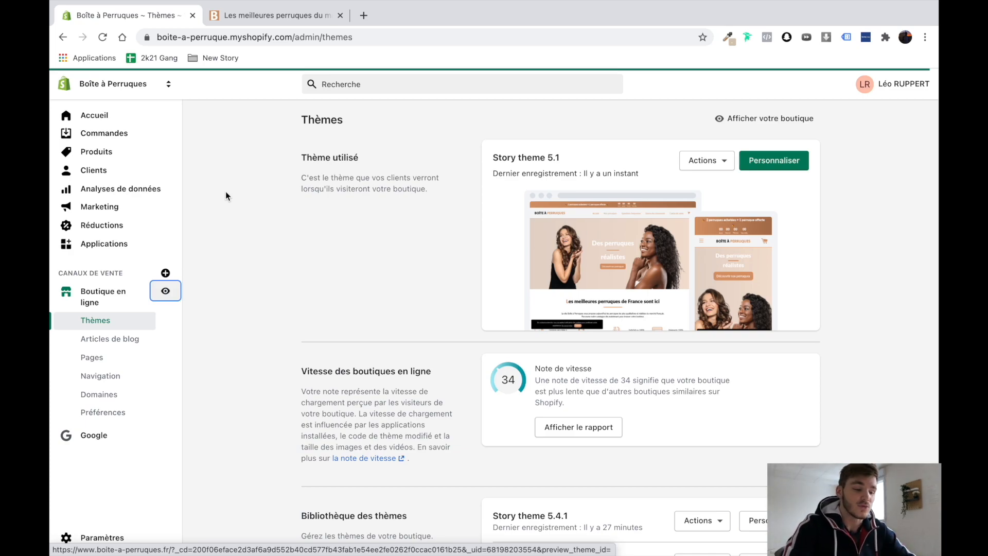
Step: Examine the header, banner and introduction with trust icons on the live wig shop's home page
click(247, 19)
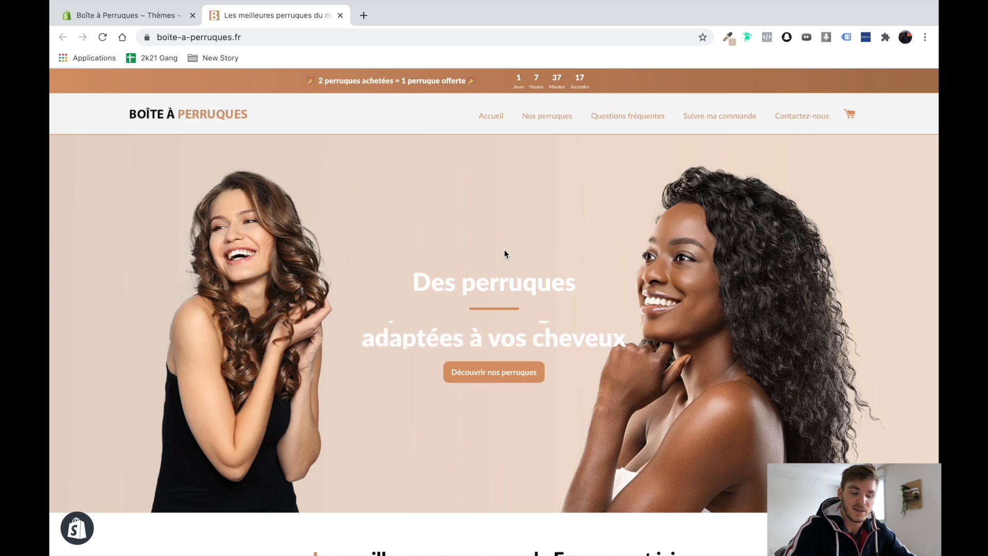
scroll(504, 250, down, 2)
scroll(505, 251, up, 2)
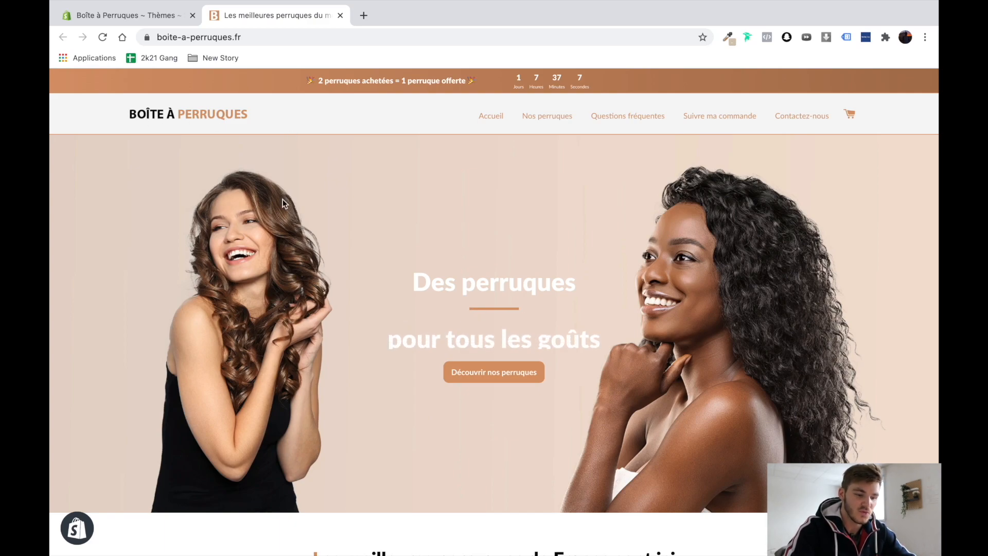
scroll(362, 294, down, 3)
scroll(362, 294, up, 3)
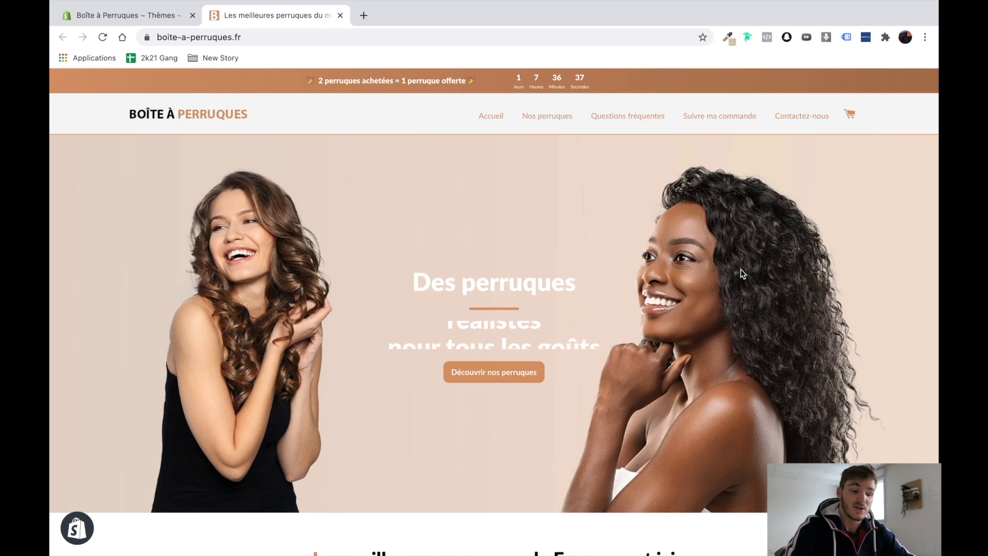
scroll(740, 269, down, 3)
scroll(741, 273, down, 3)
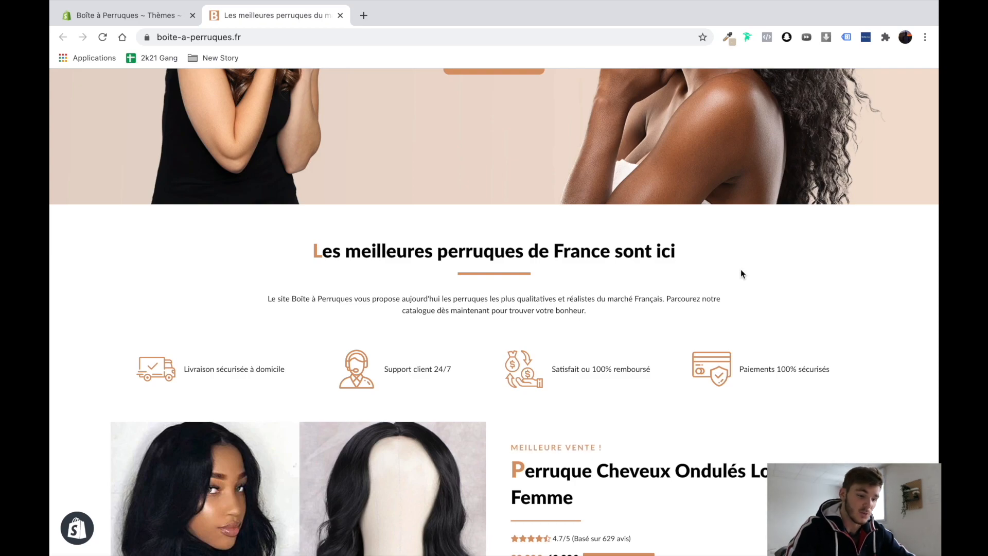
scroll(741, 272, up, 2)
scroll(741, 272, down, 4)
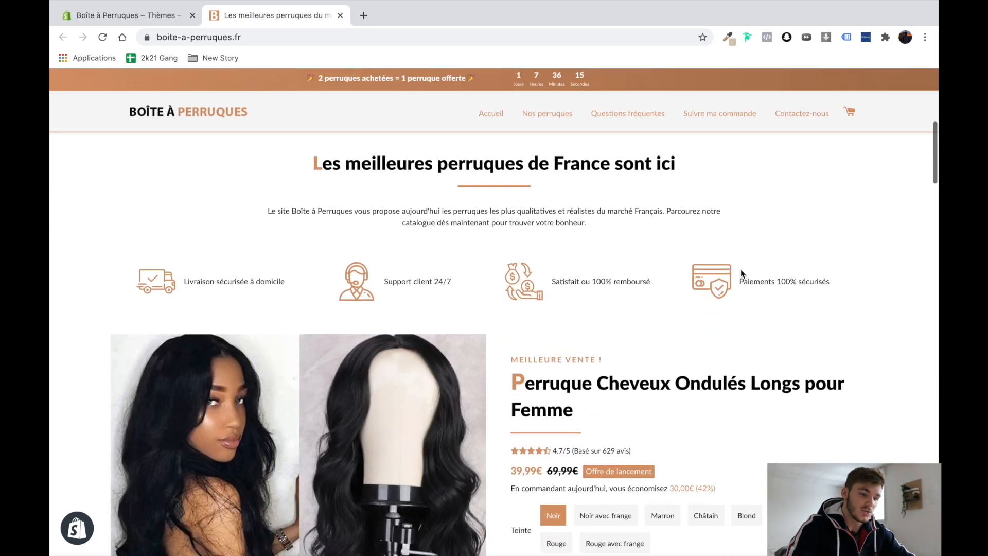
scroll(365, 192, up, 1)
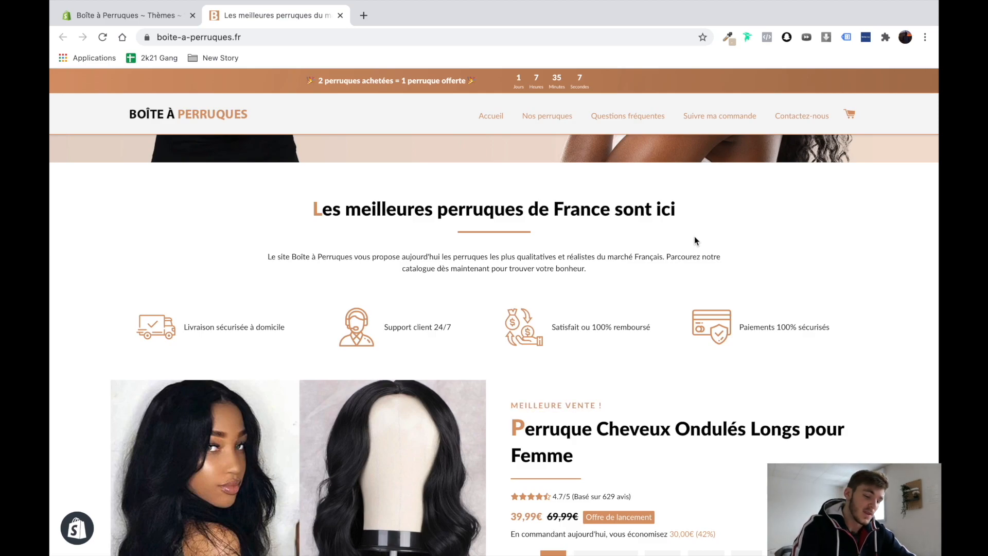
Step: Examine the best-selling wig's product block and browse the "Nos autres styles de perruques" carousel
scroll(696, 239, down, 3)
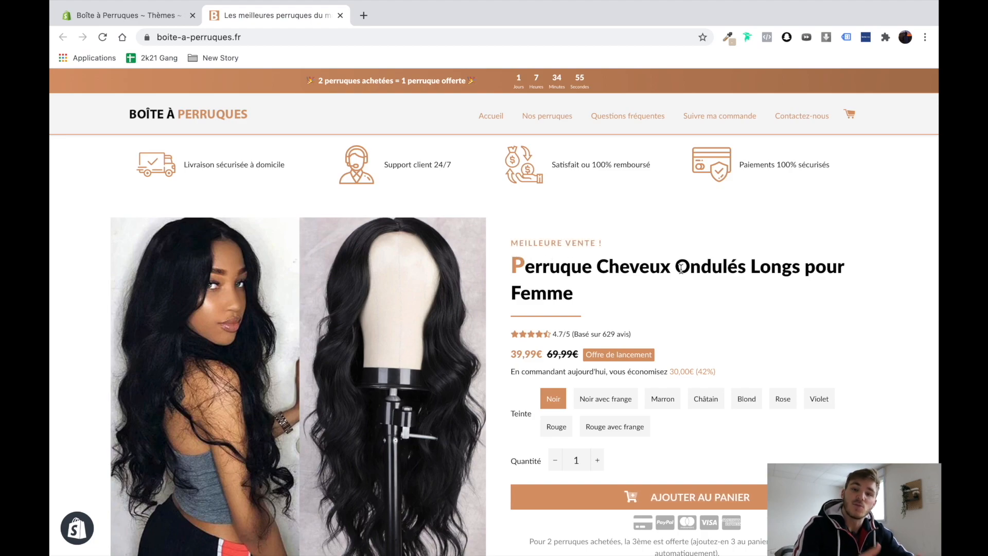
scroll(674, 270, down, 1)
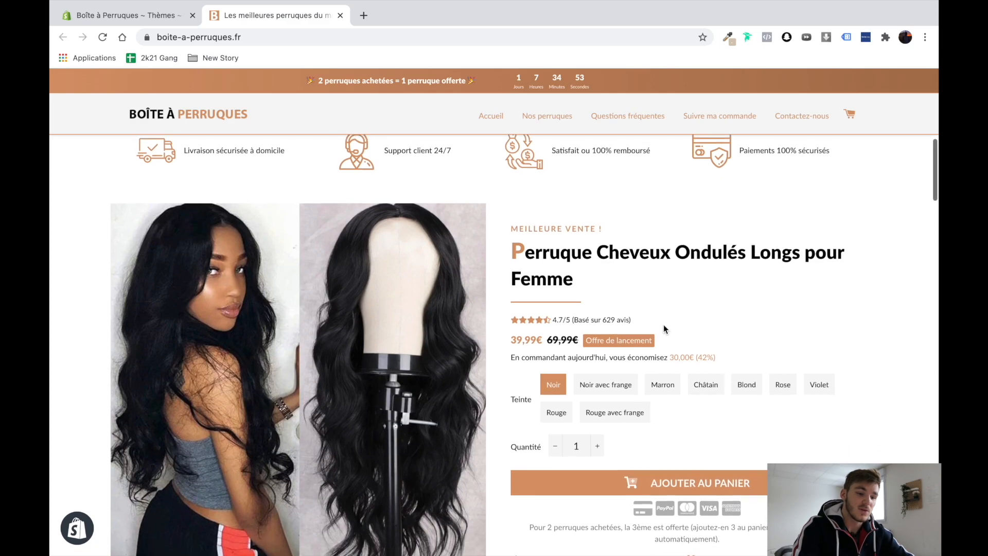
scroll(662, 326, up, 3)
scroll(662, 326, up, 1)
scroll(663, 260, down, 8)
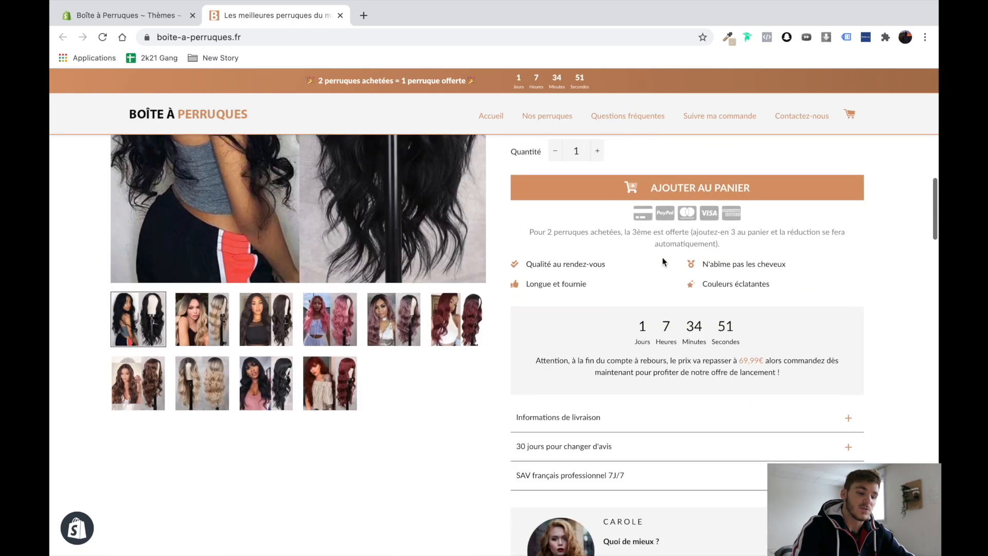
scroll(662, 252, down, 7)
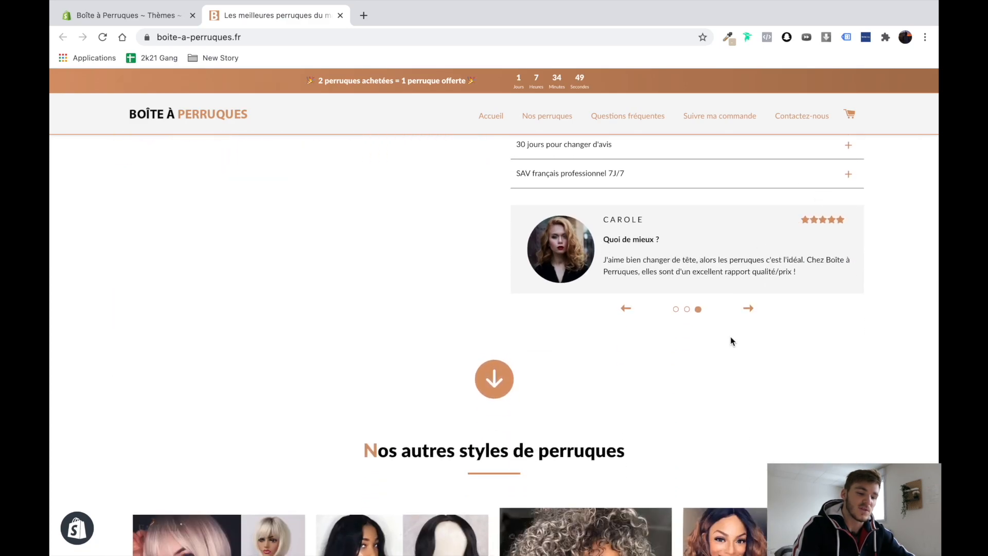
scroll(733, 329, down, 4)
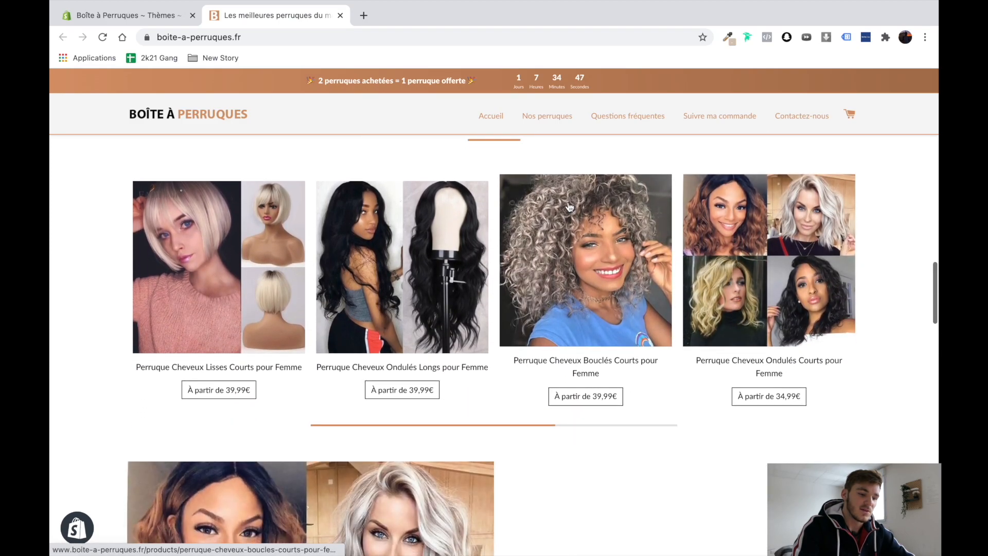
scroll(541, 200, up, 1)
scroll(799, 214, down, 1)
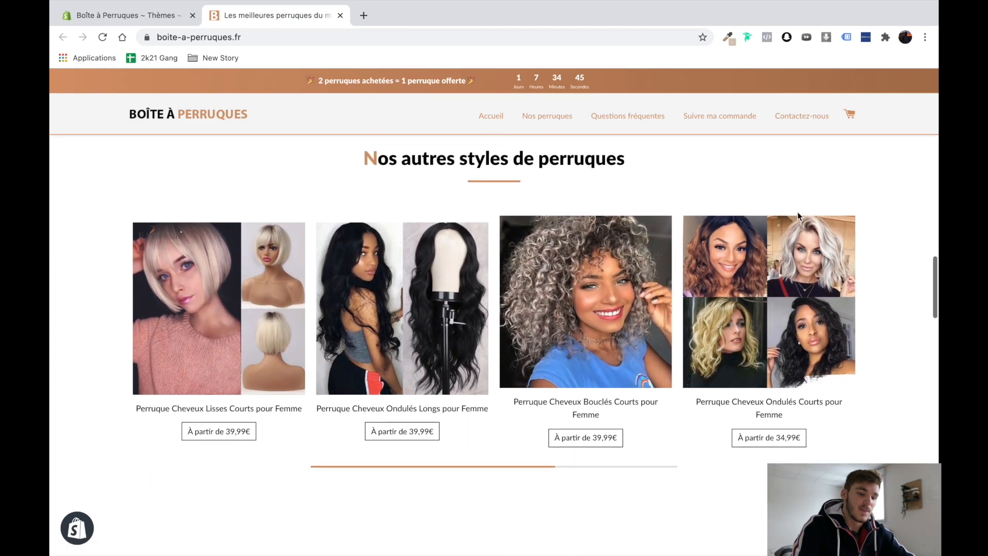
scroll(774, 344, right, 7)
scroll(774, 344, left, 7)
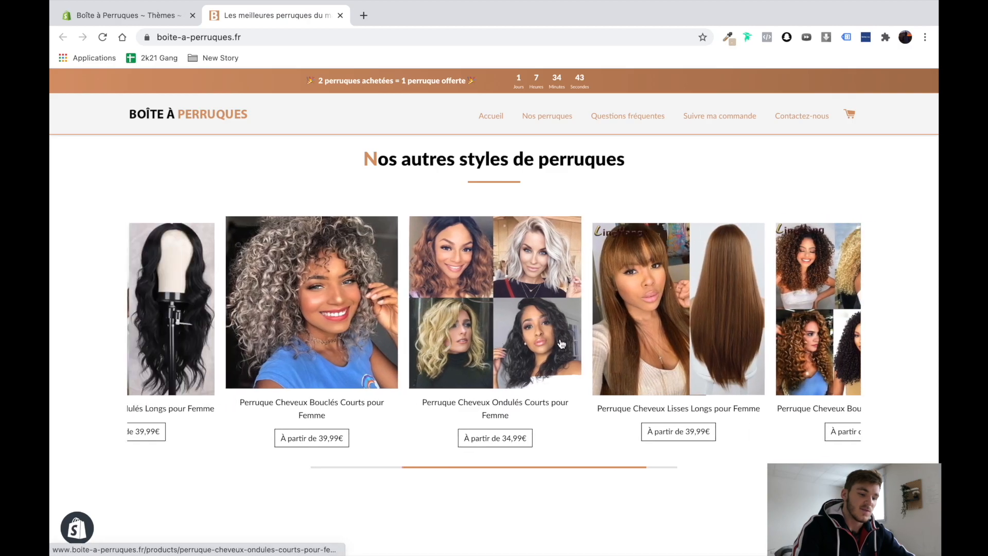
drag(775, 344, 405, 408)
Step: Examine the remaining home page sections: customer reviews, frequently asked questions, trust reasons and footer
scroll(584, 408, down, 9)
scroll(583, 407, down, 15)
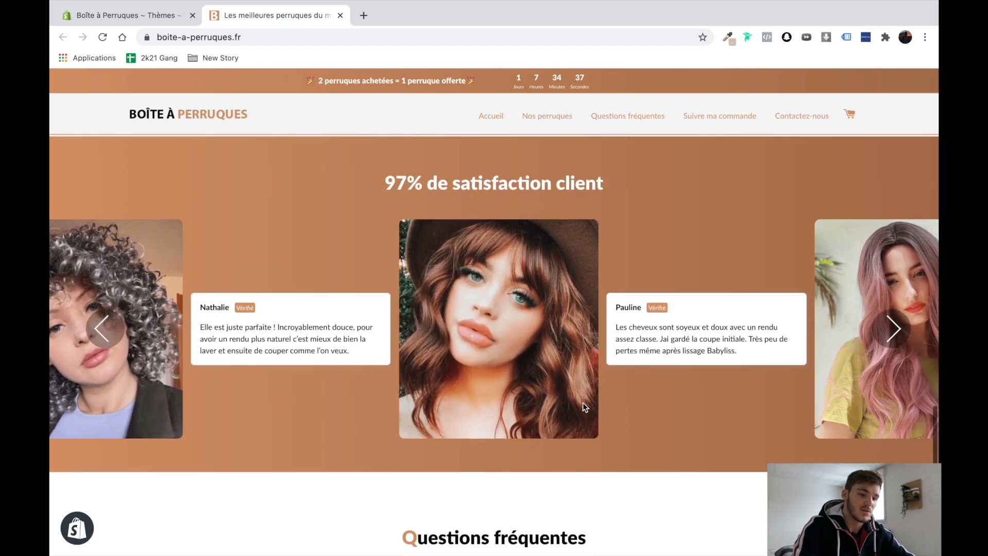
scroll(544, 320, down, 13)
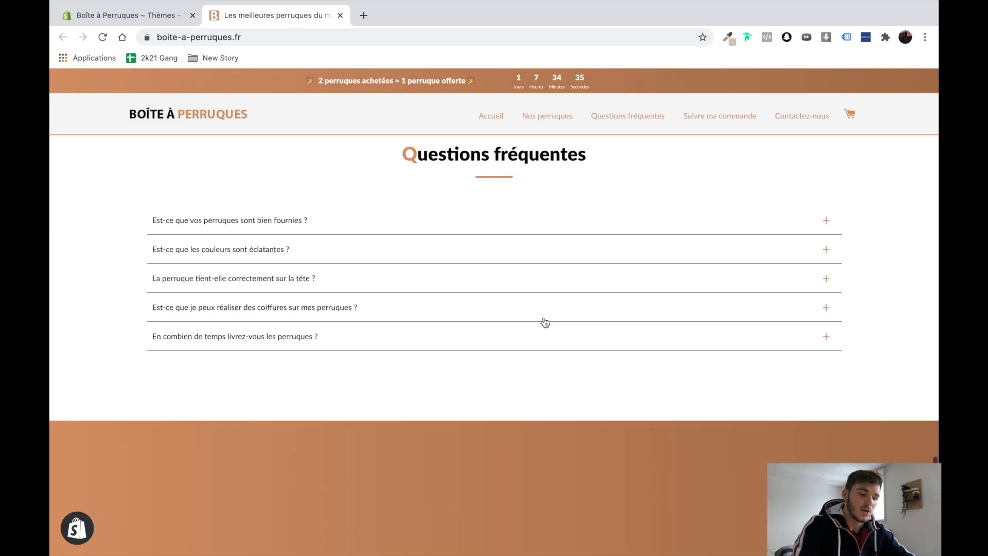
scroll(544, 320, up, 4)
scroll(545, 321, up, 4)
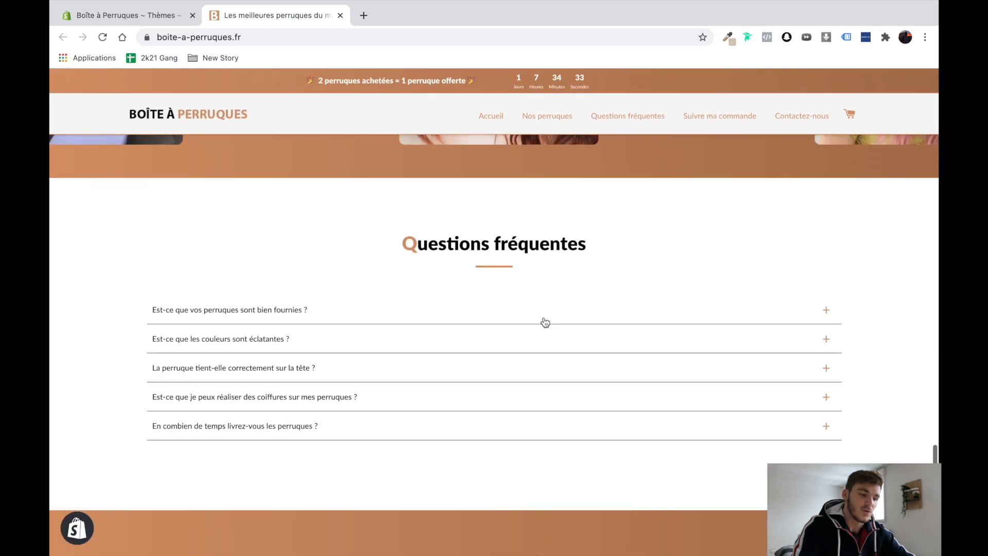
scroll(545, 322, down, 7)
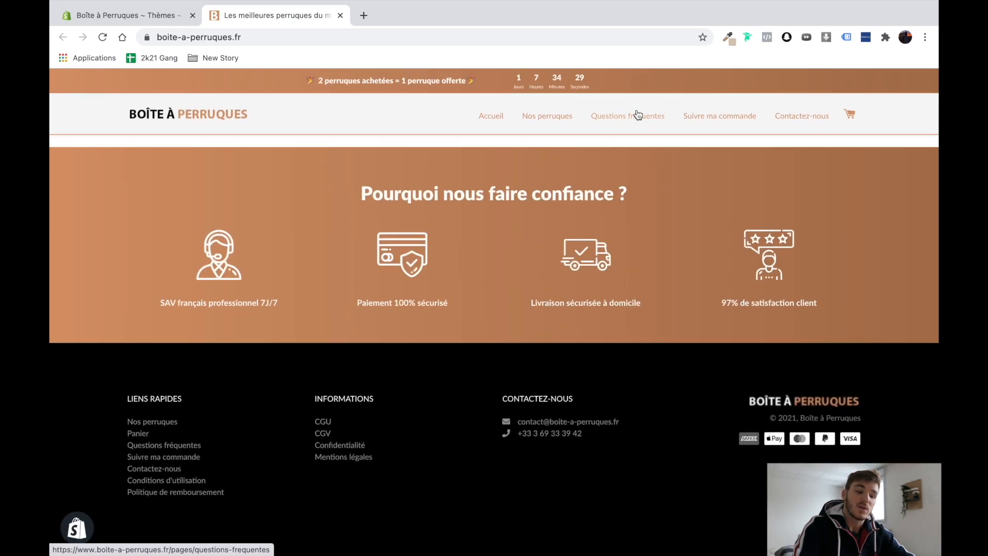
Step: Open the shop's "Questions fréquentes" page, hide the Shopify bar and look over the page layout
click(637, 113)
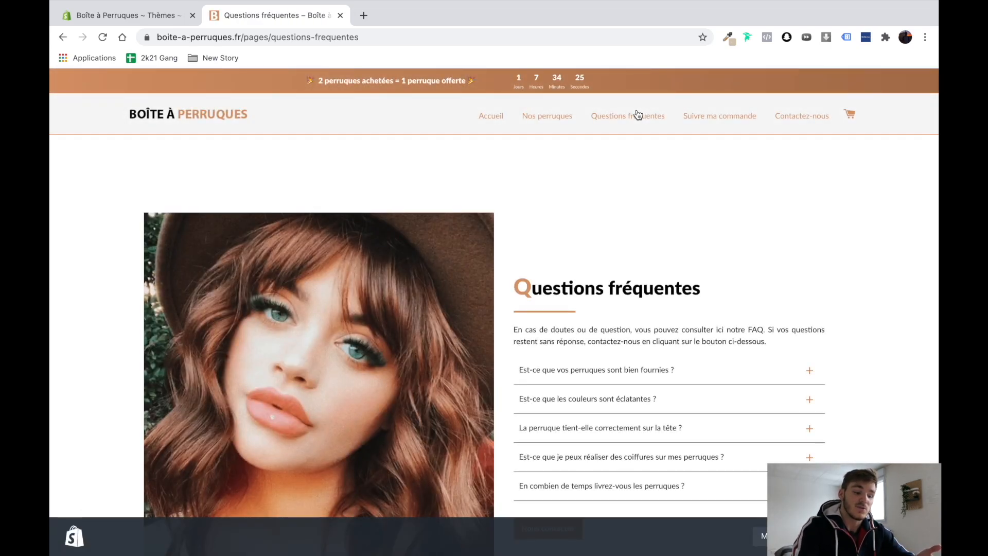
triple_click(586, 282)
click(795, 535)
click(837, 332)
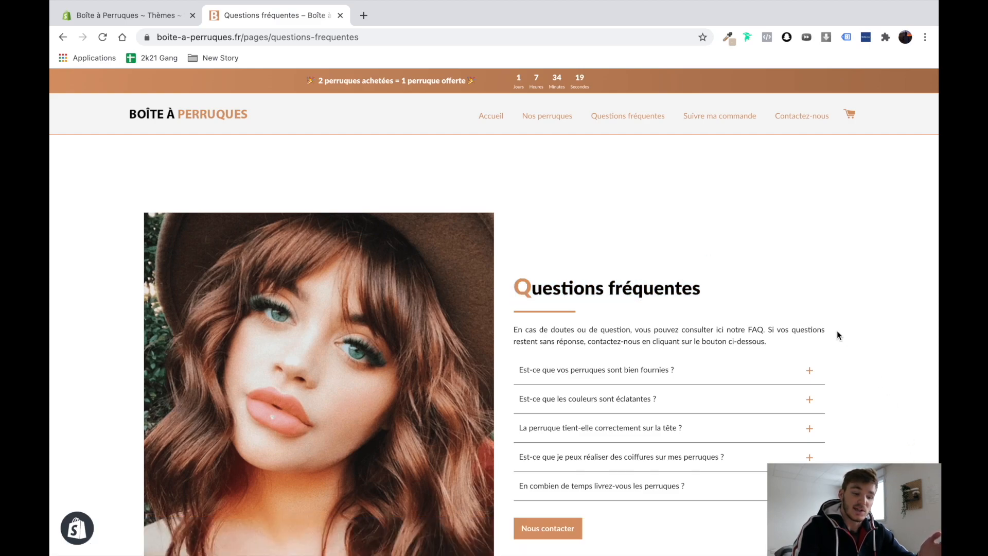
scroll(837, 332, down, 2)
scroll(837, 335, down, 4)
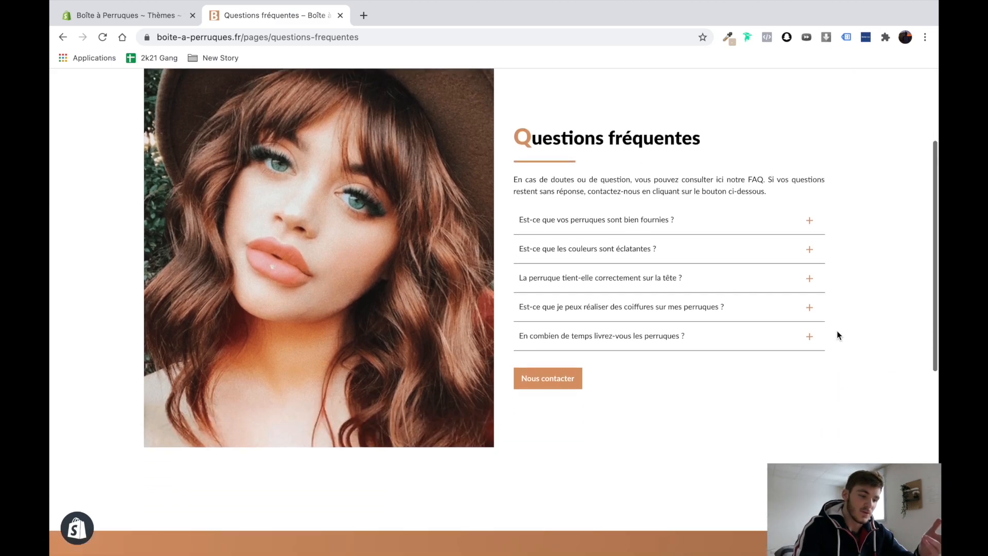
scroll(837, 334, up, 5)
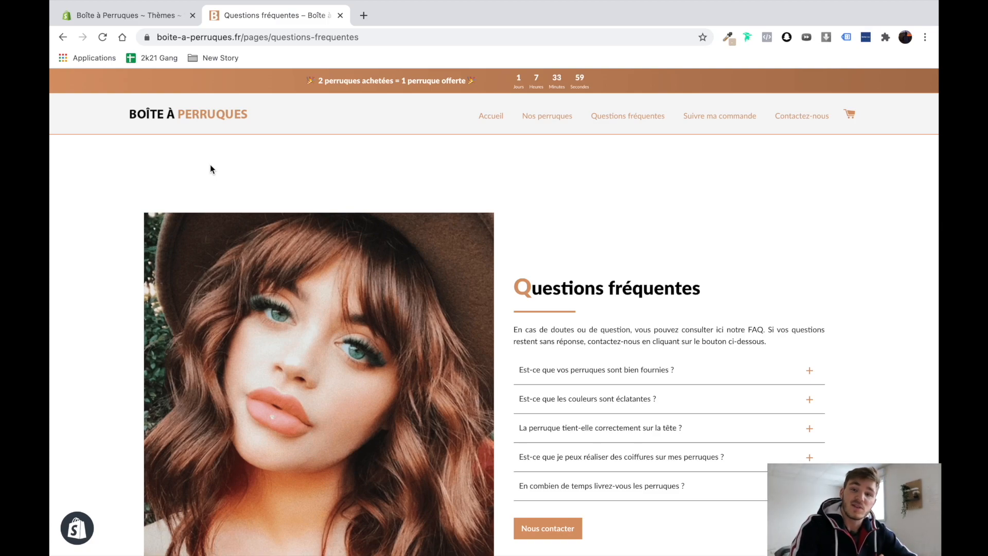
Step: Return to the shop's theme administration and open Story theme 5.4.1 for customization, placing its tab beside the admin tab
click(101, 15)
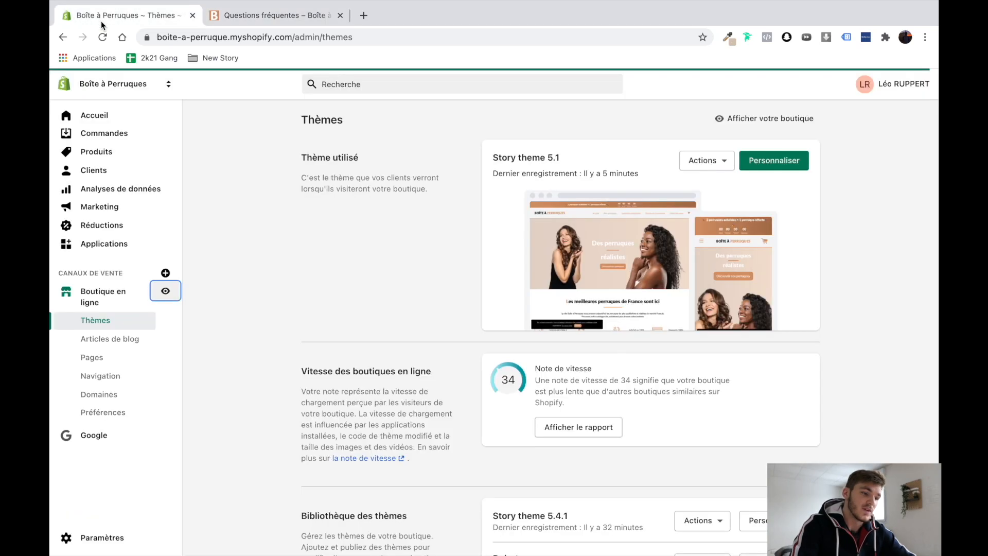
scroll(652, 251, down, 3)
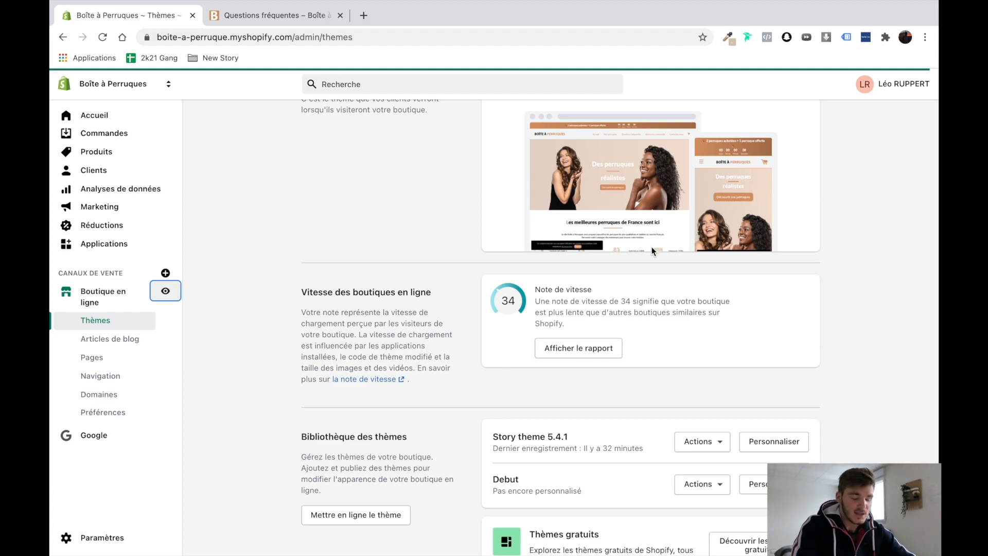
click(789, 441)
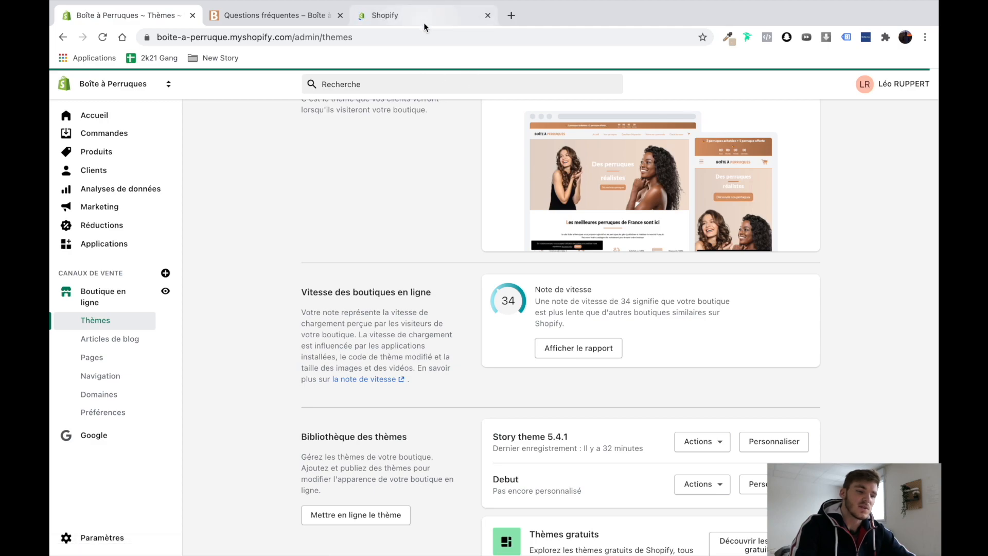
drag(421, 21, 286, 29)
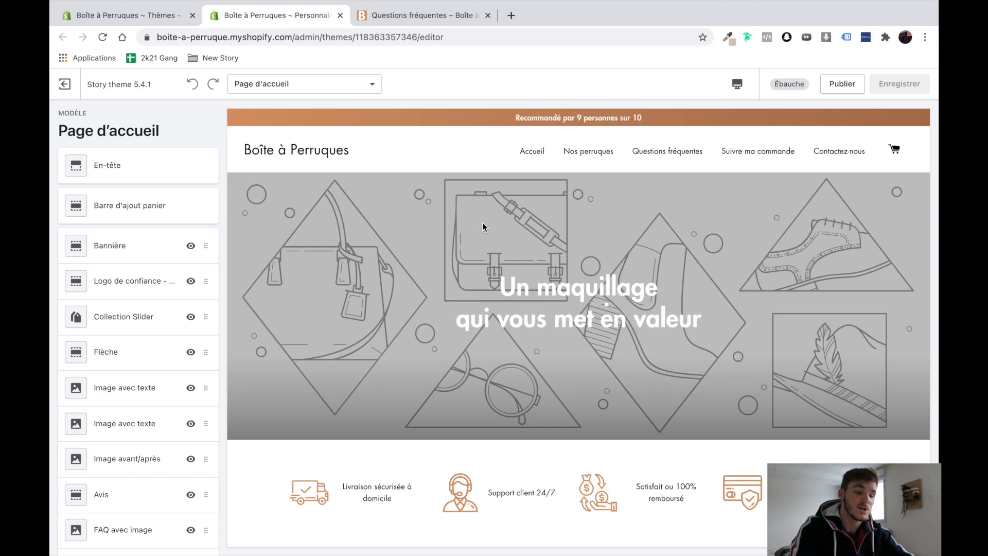
Step: In the En-tête section, choose the black and copper "BOÎTE À PERRUQUES" library image as the desktop logo
click(146, 170)
scroll(109, 296, down, 5)
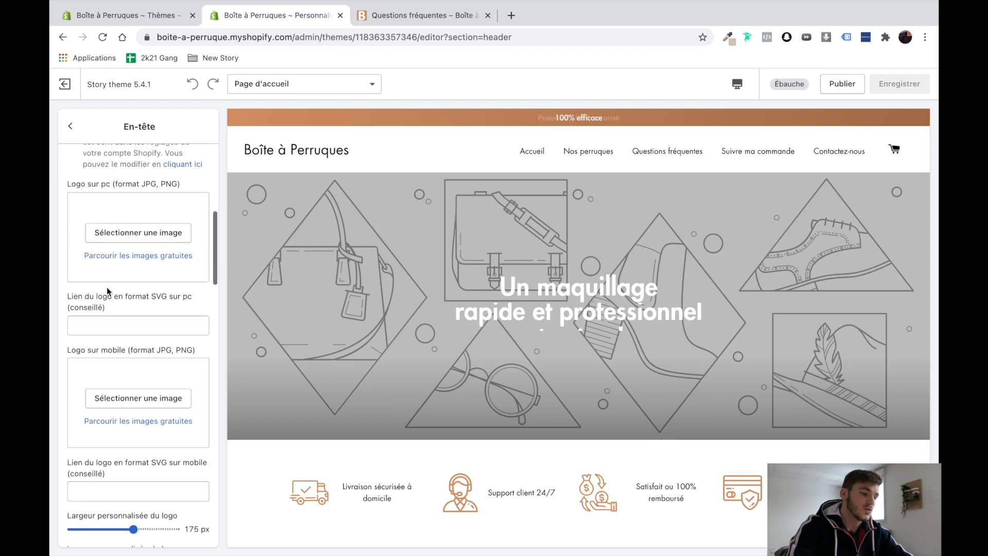
click(109, 309)
scroll(139, 390, down, 5)
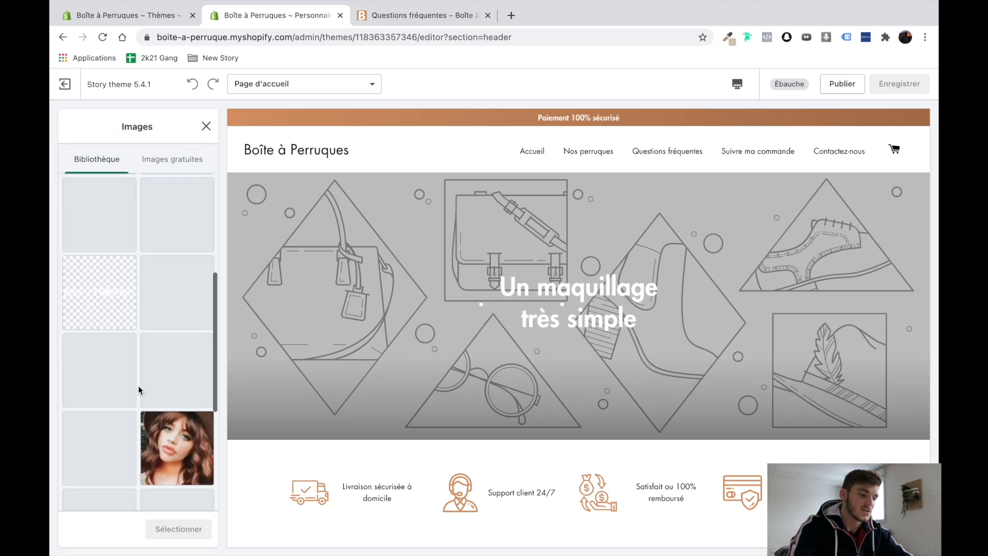
scroll(139, 390, up, 5)
click(177, 213)
click(170, 529)
click(170, 529)
Step: Turn off "Afficher le logo de toutes lettres" so the header uses the logo image, and check the preview
scroll(130, 375, up, 3)
scroll(129, 371, down, 1)
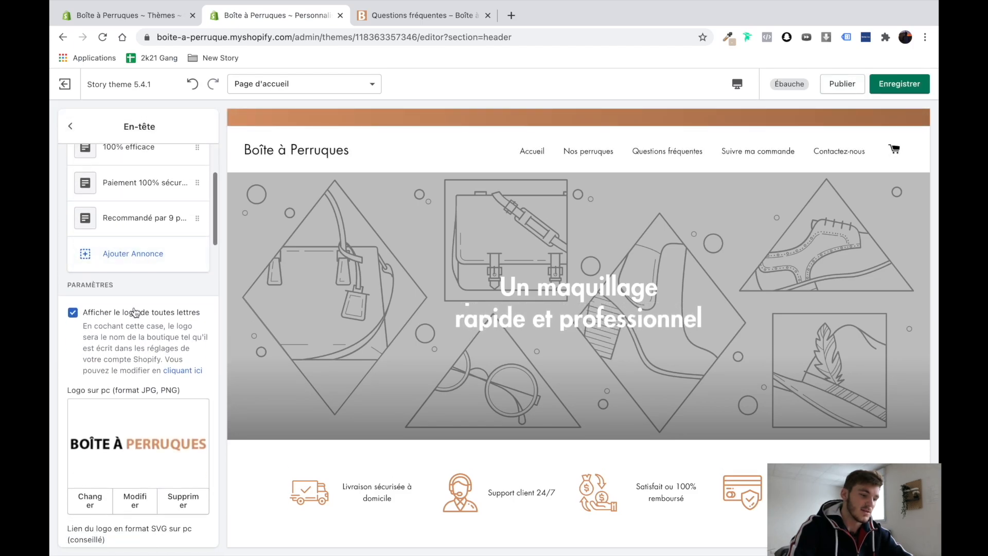
click(72, 313)
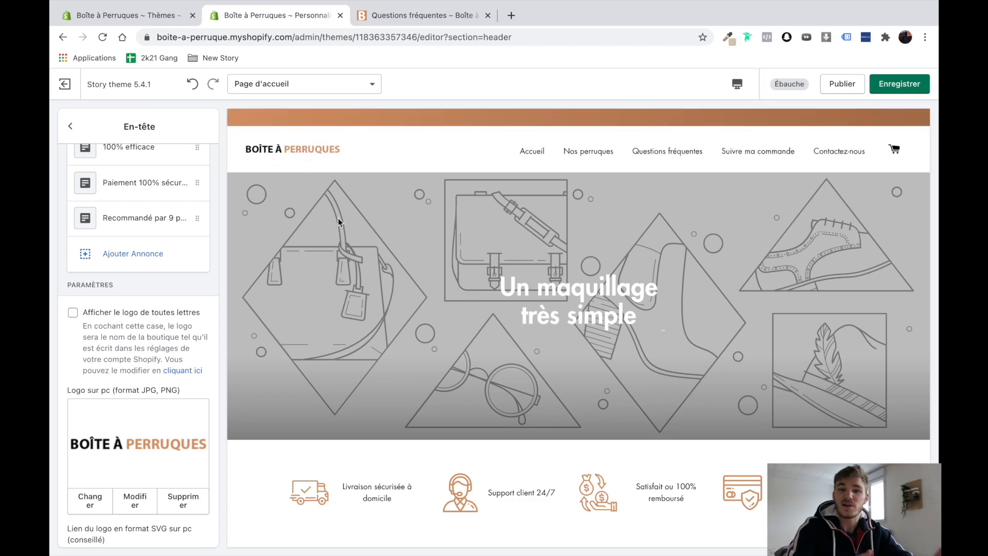
scroll(338, 218, down, 3)
scroll(374, 128, up, 3)
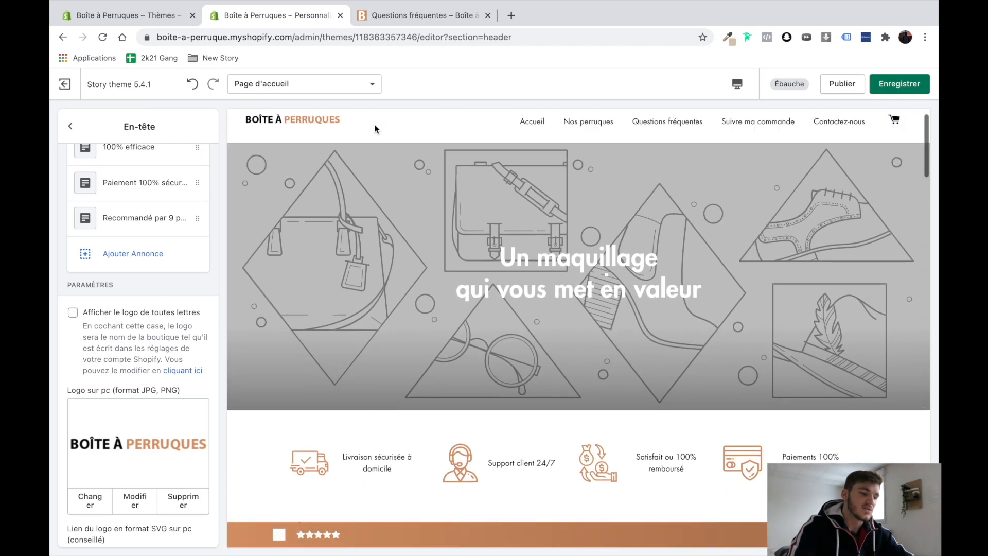
Step: Choose the same "BOÎTE À PERRUQUES" library image as the header's mobile logo
scroll(155, 354, down, 4)
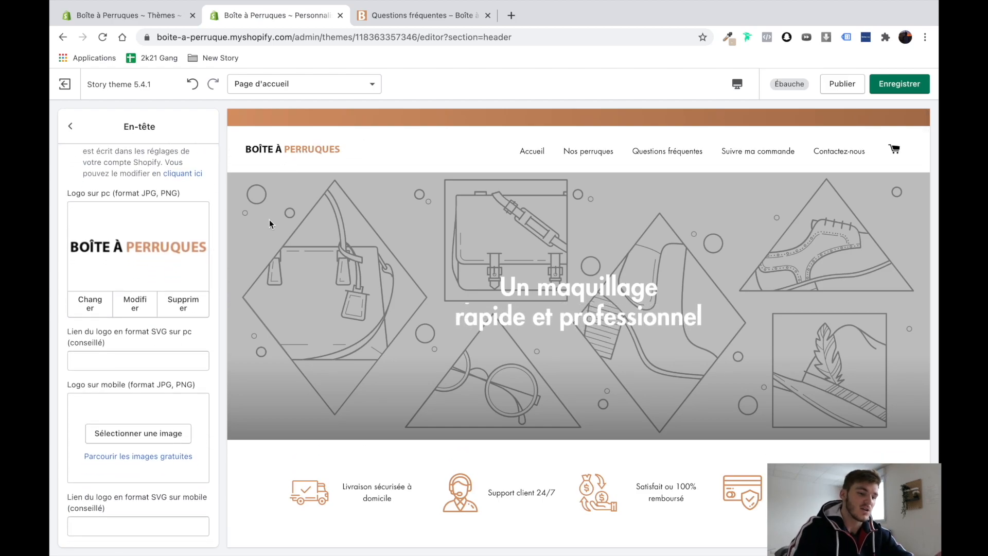
click(138, 433)
click(185, 197)
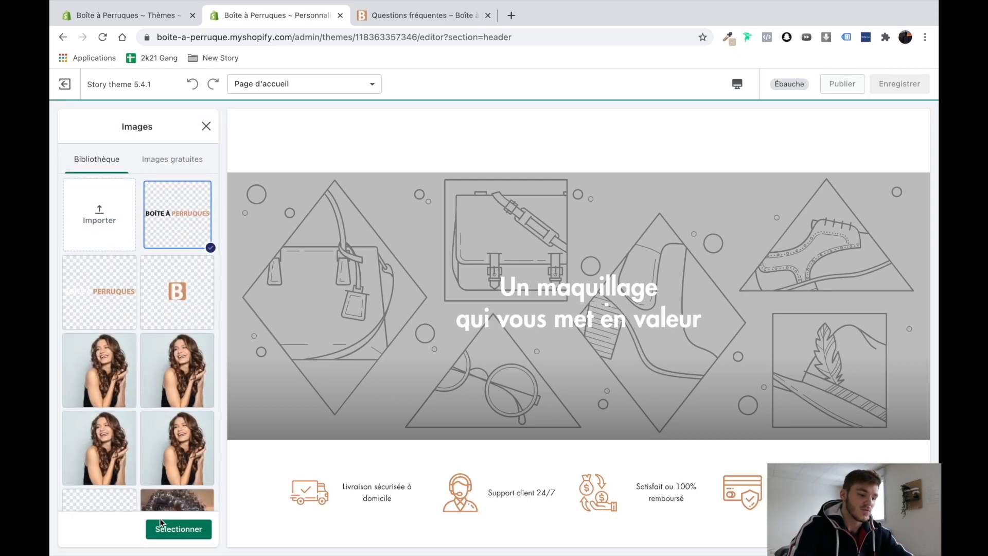
click(179, 529)
Step: Switch the preview to mobile and set the custom mobile logo width to 200 px
click(736, 84)
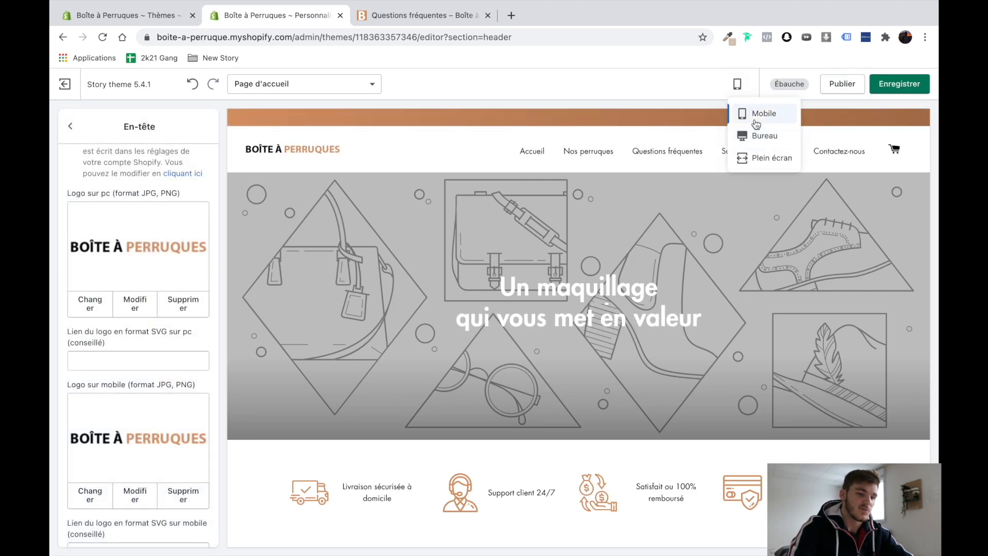
click(761, 114)
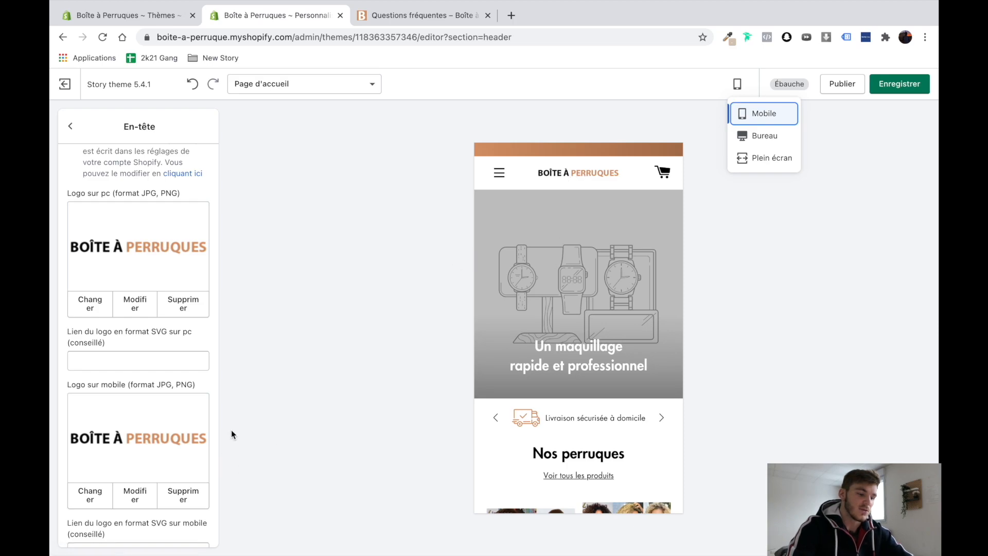
scroll(145, 474, down, 3)
drag(134, 486, 145, 486)
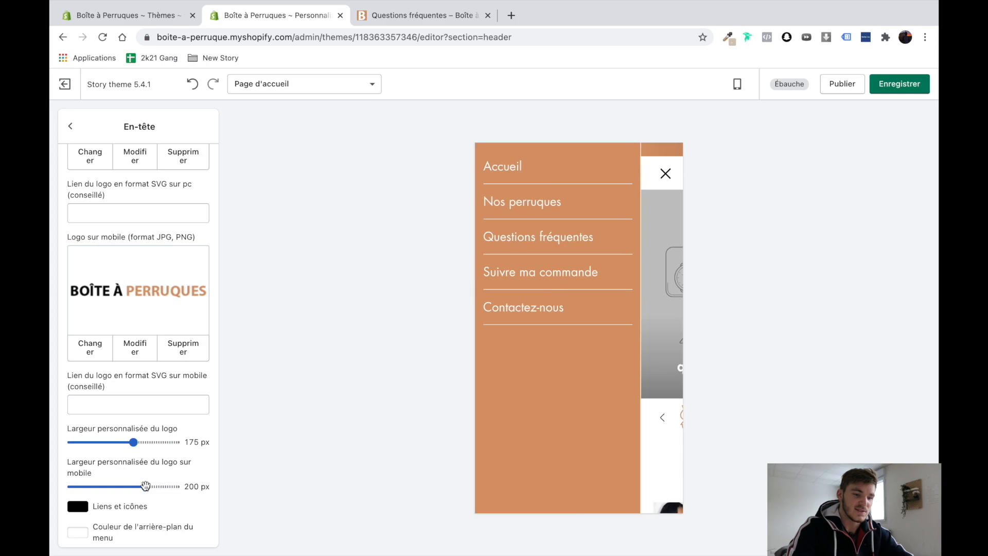
Step: Close the mobile menu in the preview and look through the En-tête section's remaining settings down to the announcement bar
click(664, 176)
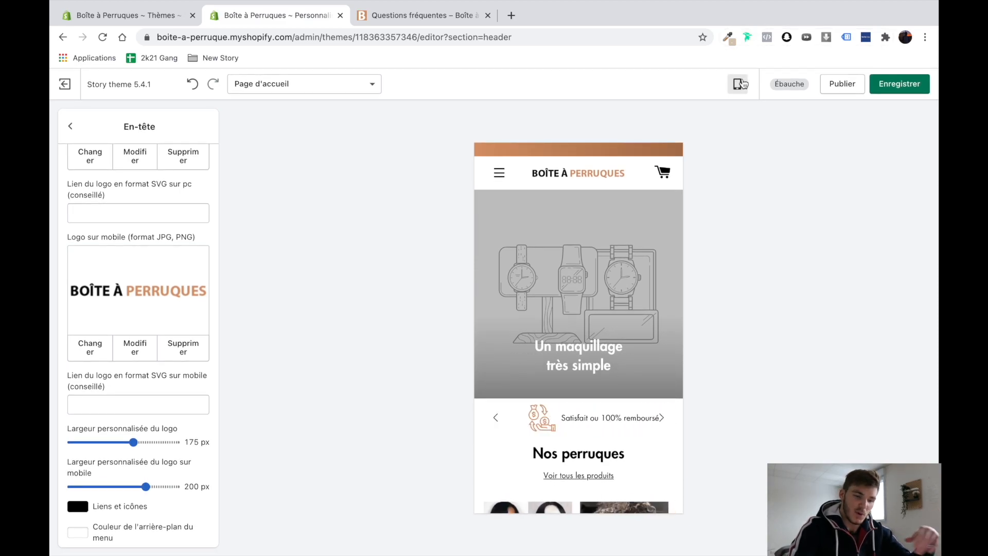
click(69, 126)
click(118, 167)
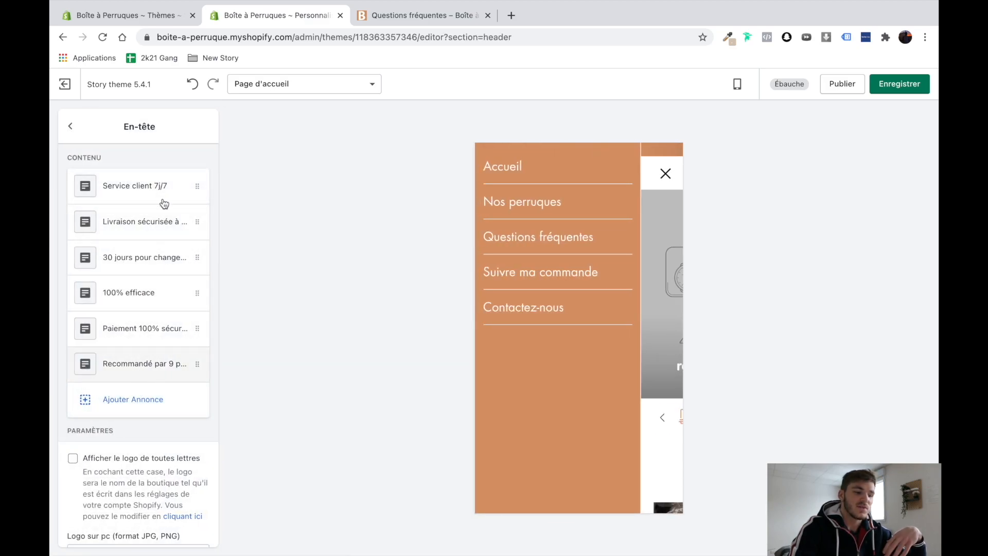
scroll(165, 355, down, 15)
scroll(166, 355, down, 10)
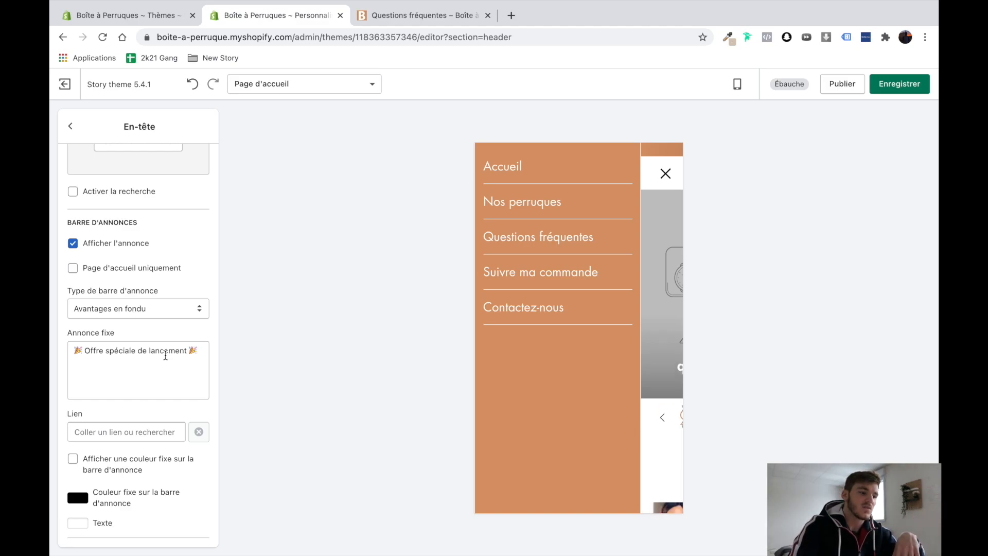
click(71, 126)
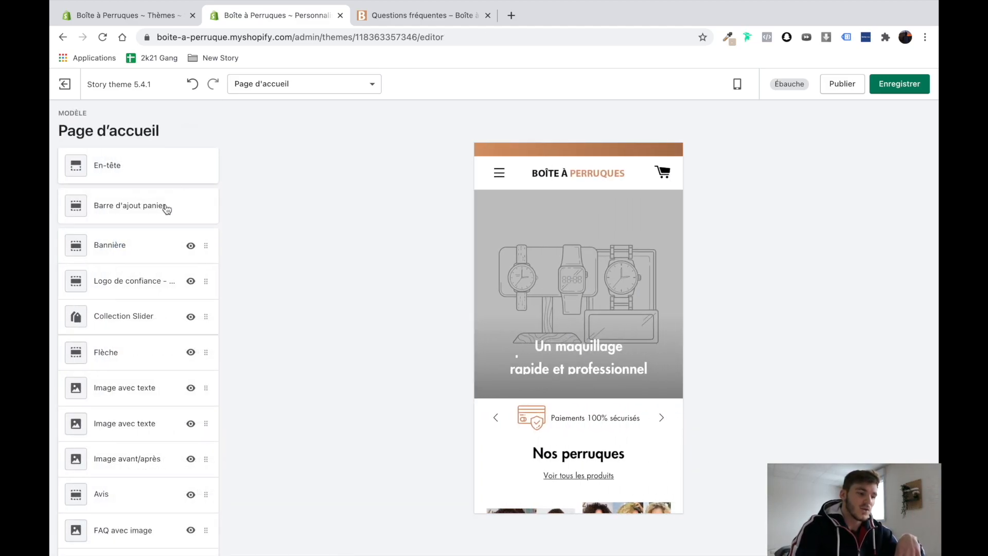
Step: In the Barre d'ajout panier section, choose "Perruque Cheveux Ondulés Longs pour Femme" as the product shown on the home page
click(162, 206)
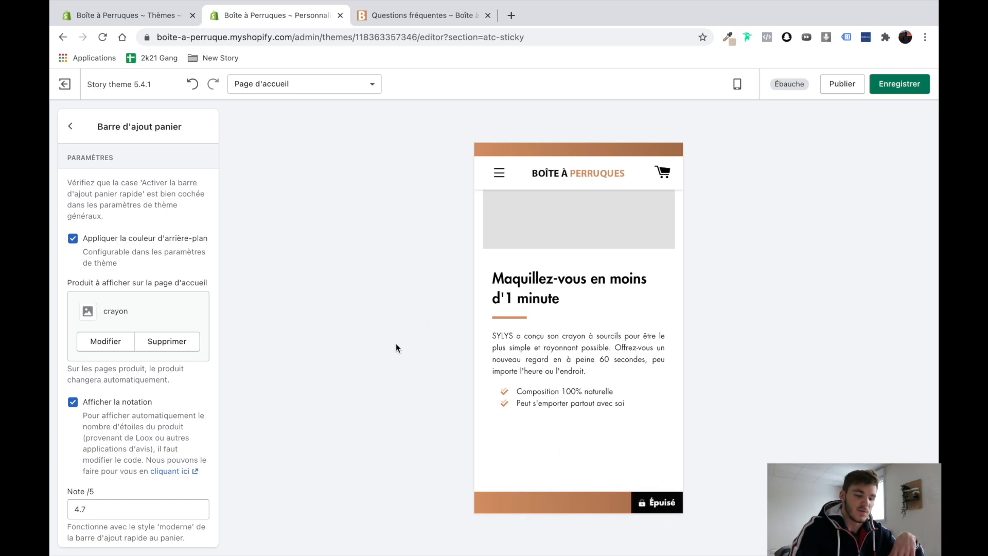
click(82, 338)
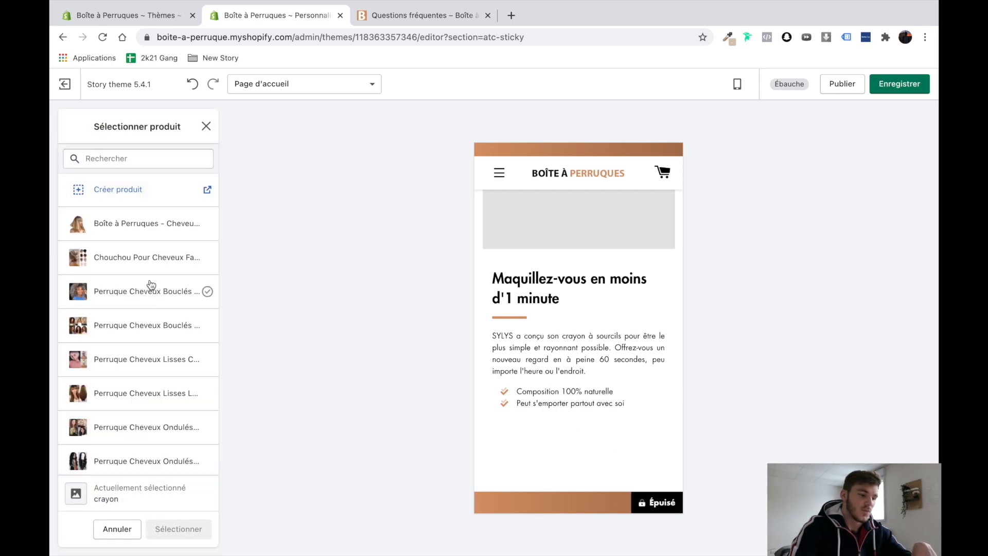
scroll(146, 309, down, 1)
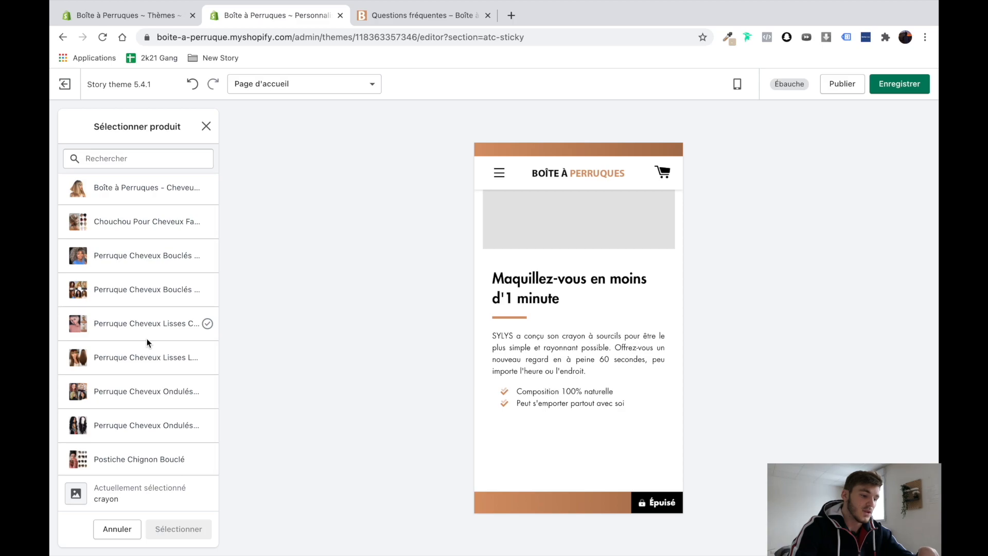
click(133, 431)
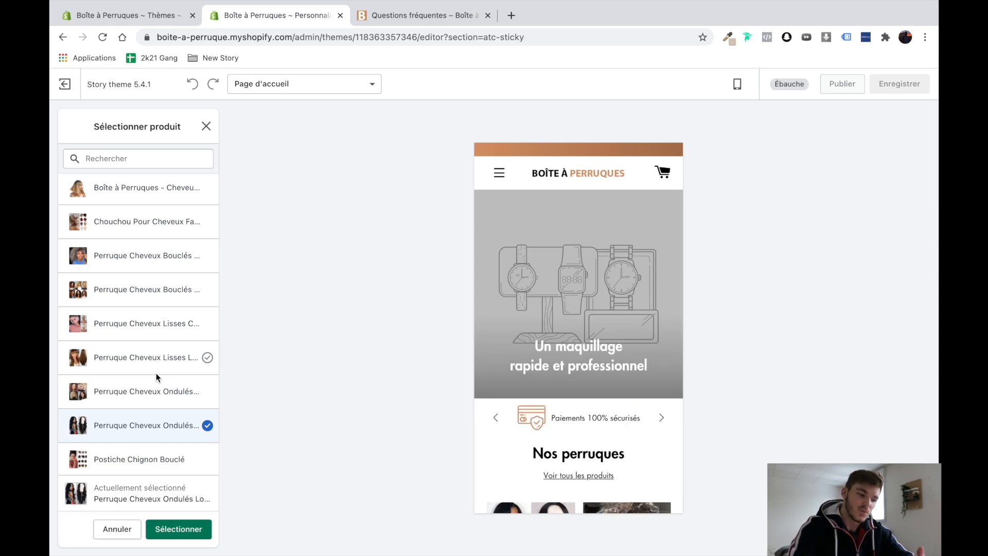
click(160, 529)
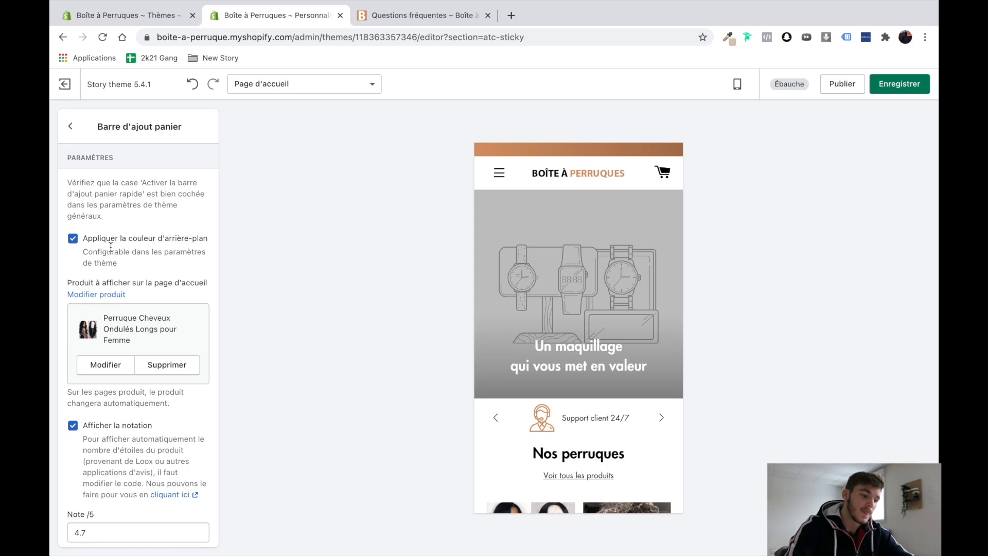
Step: Test the quick add bar in the preview by adding the Blond variant to the cart, and return to the home page
scroll(607, 456, down, 4)
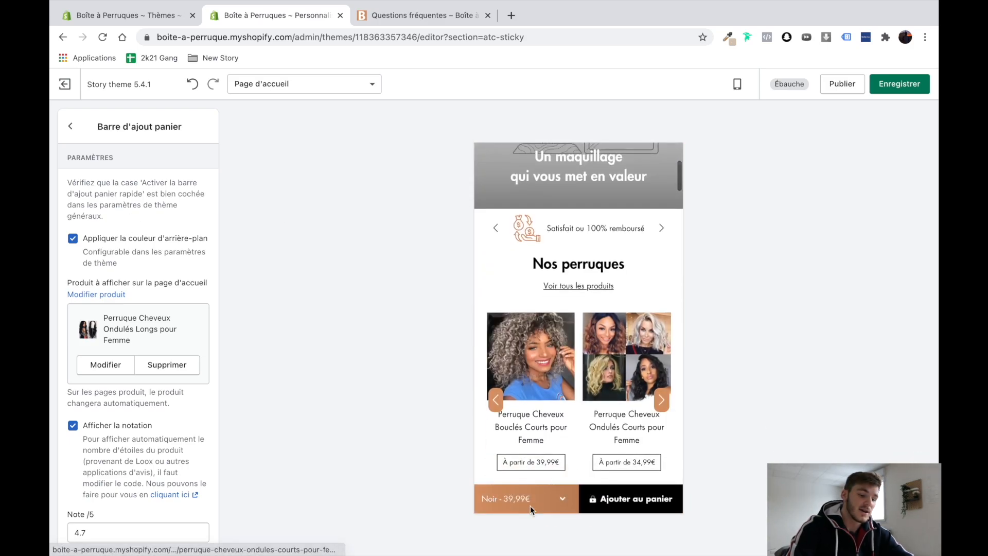
click(541, 498)
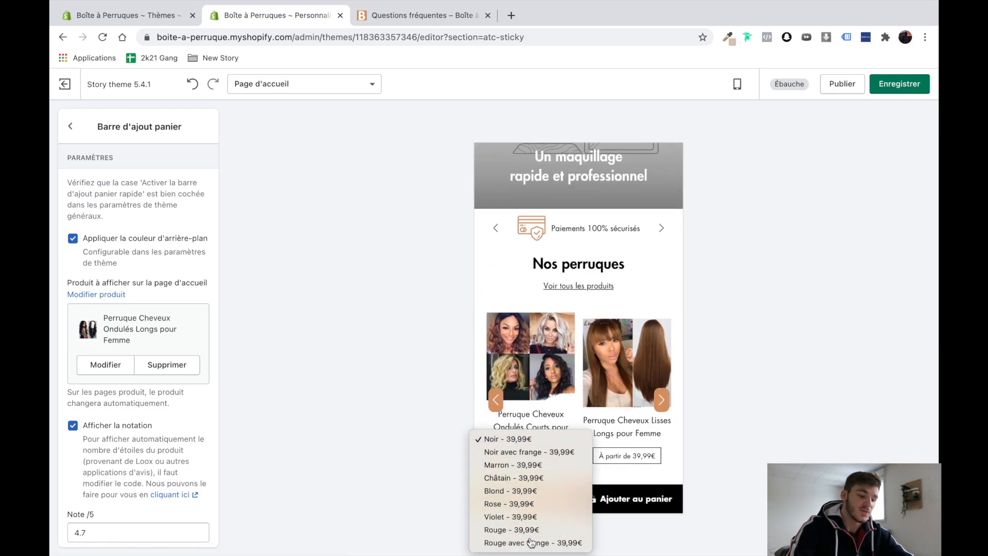
click(571, 492)
click(625, 499)
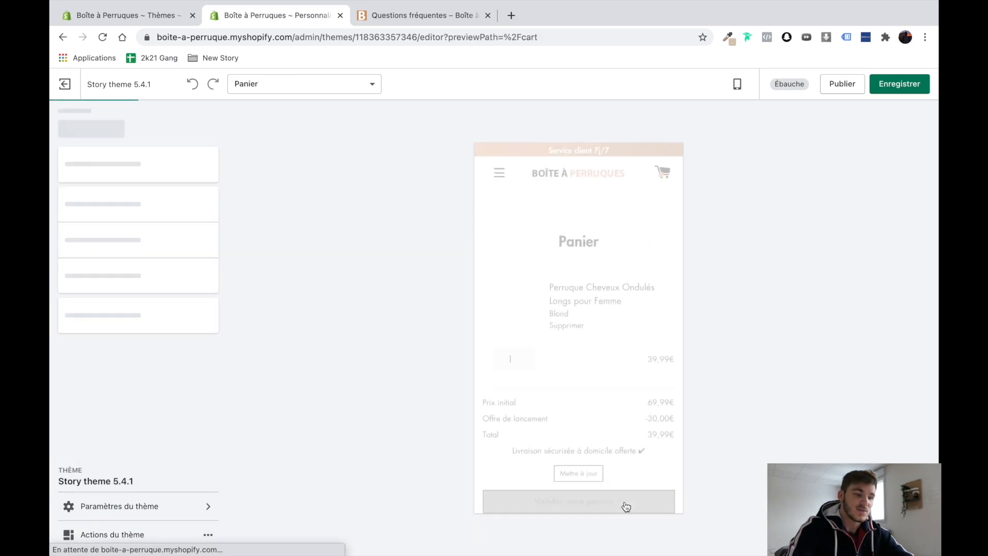
click(596, 166)
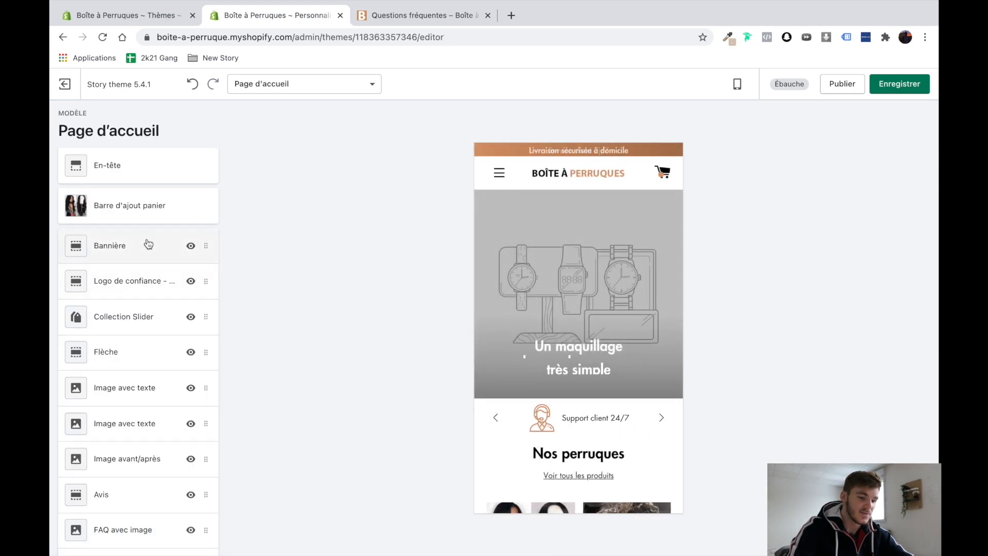
Step: In the Bannière section, choose the wide library image with the two women at opposite edges as the desktop image
click(128, 245)
scroll(152, 379, down, 9)
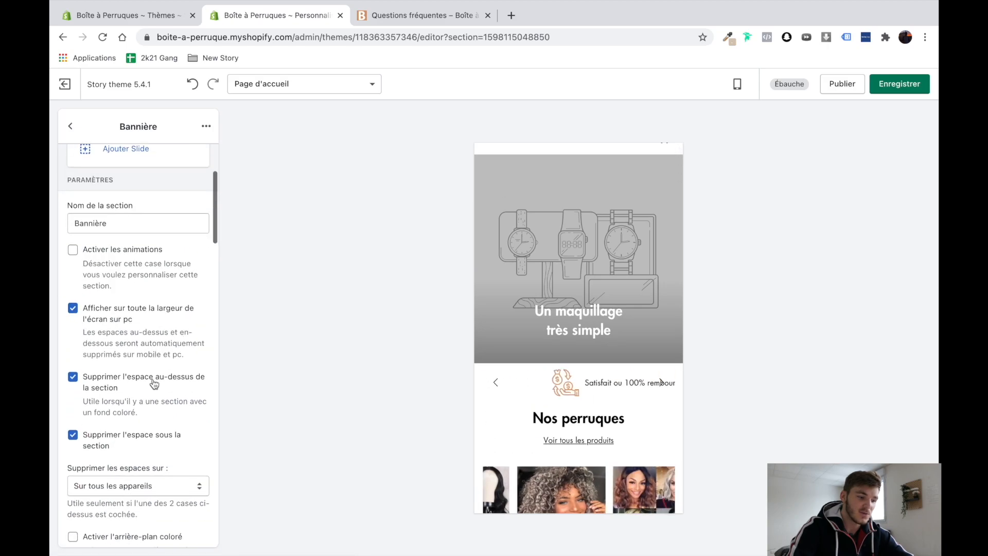
scroll(154, 383, down, 3)
click(141, 325)
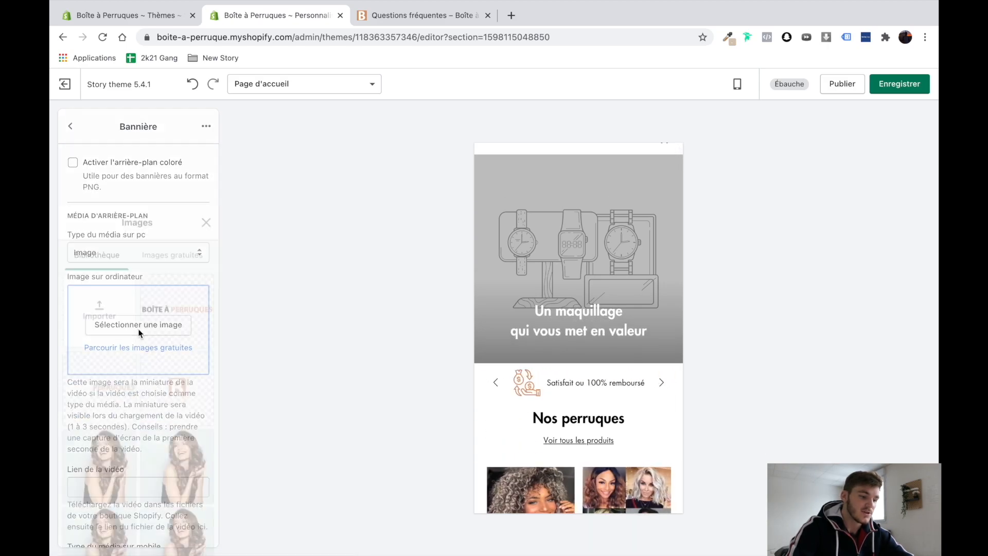
scroll(121, 417, down, 15)
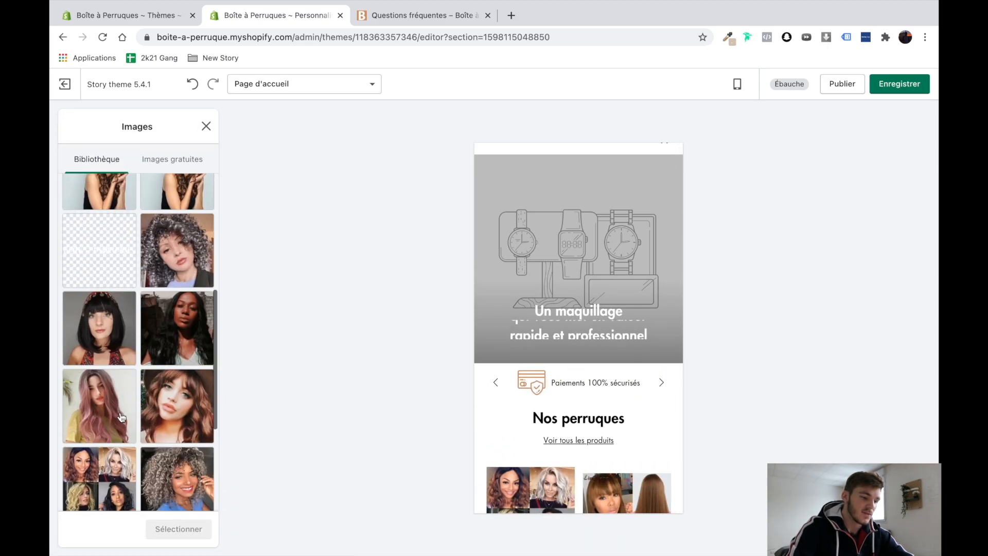
click(176, 447)
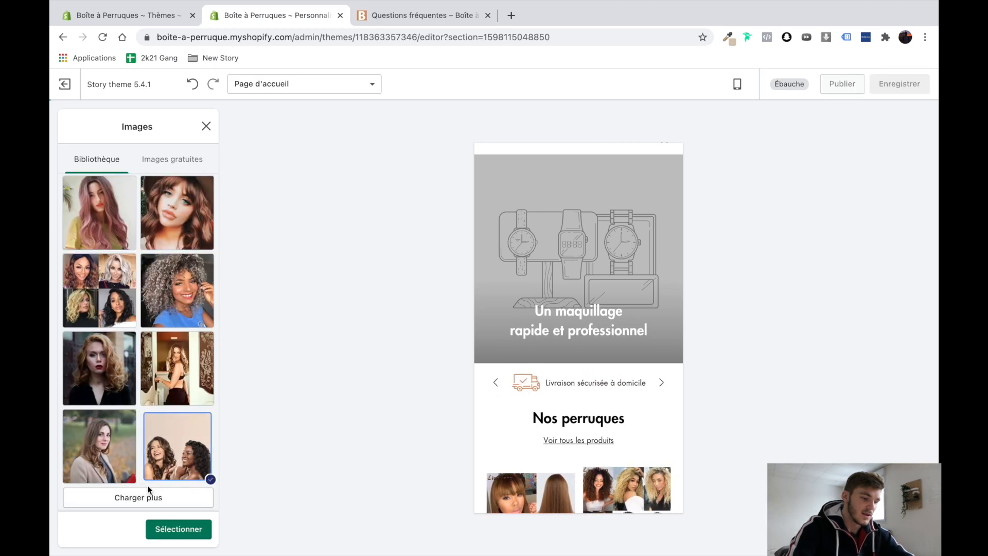
click(141, 497)
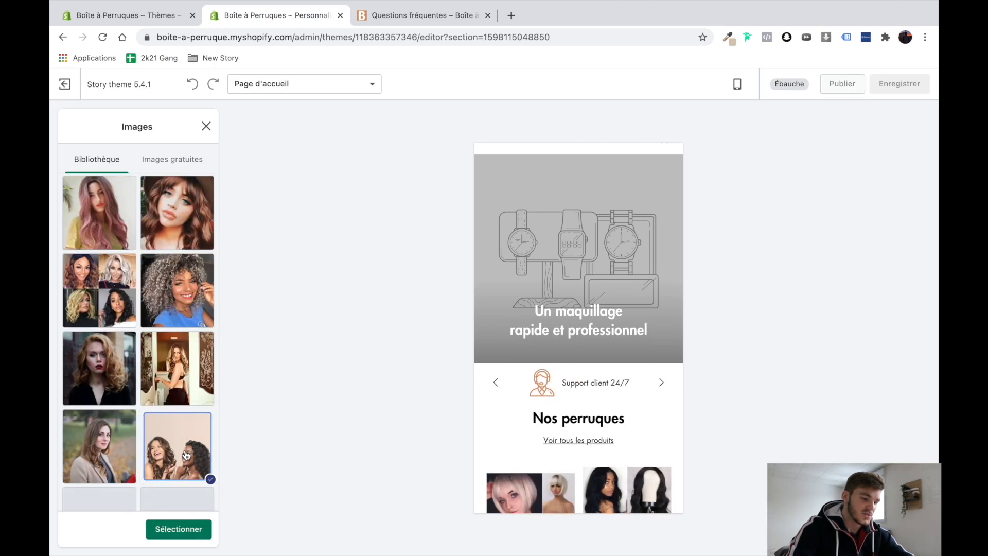
scroll(131, 479, down, 2)
click(129, 468)
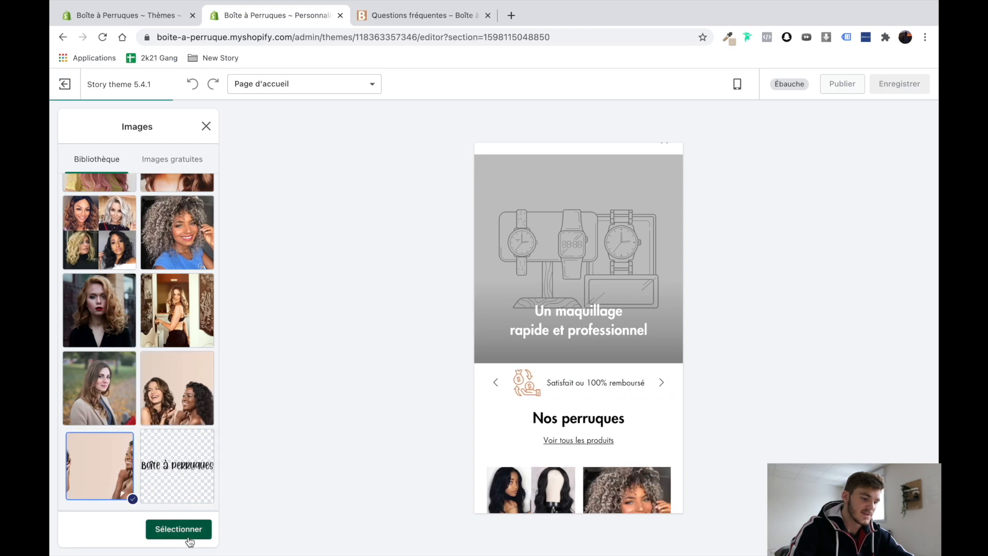
click(157, 531)
Step: Choose the library image of the two women close together as the banner's phone image
scroll(121, 513, down, 4)
click(162, 469)
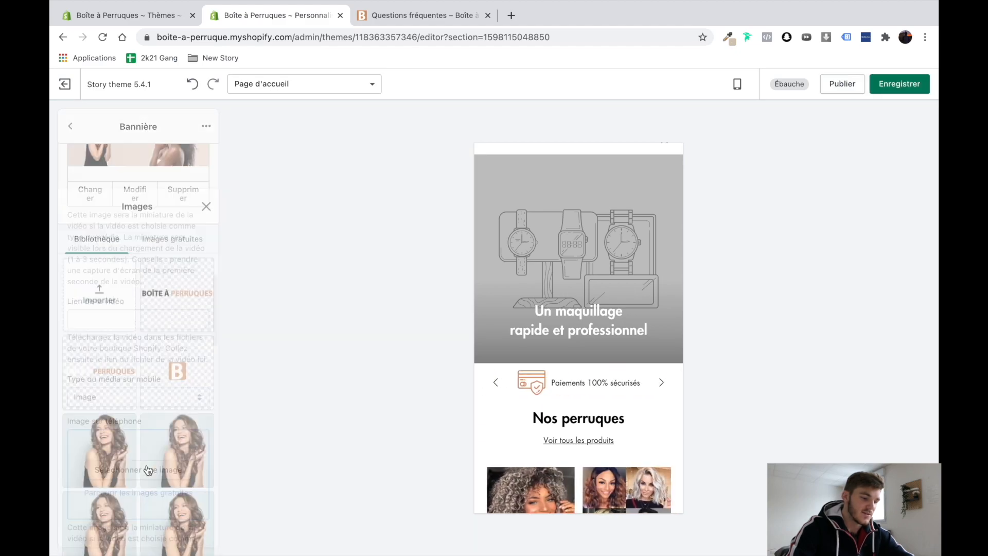
click(162, 470)
click(173, 529)
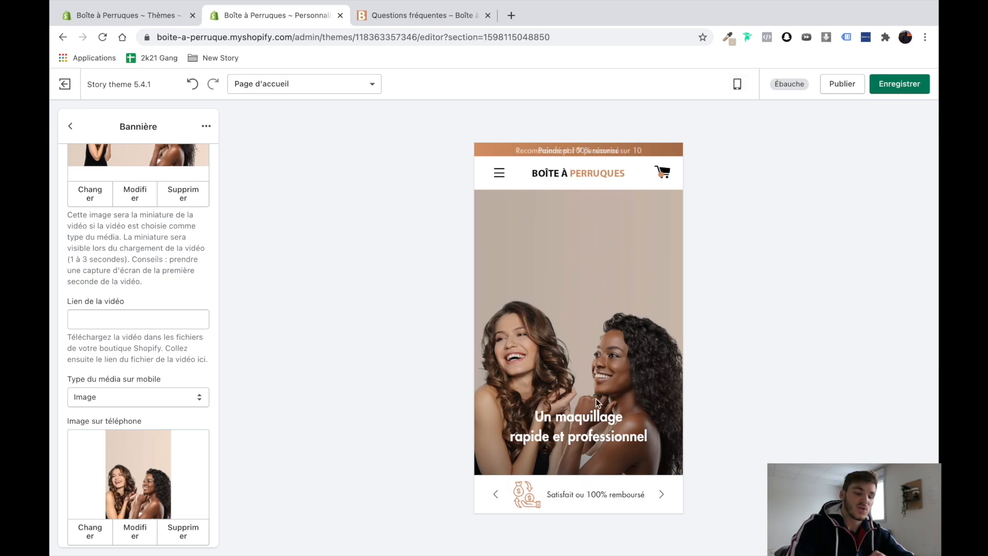
Step: Switch the preview to desktop and turn off "Afficher la superposition" for the banner
click(737, 84)
click(755, 136)
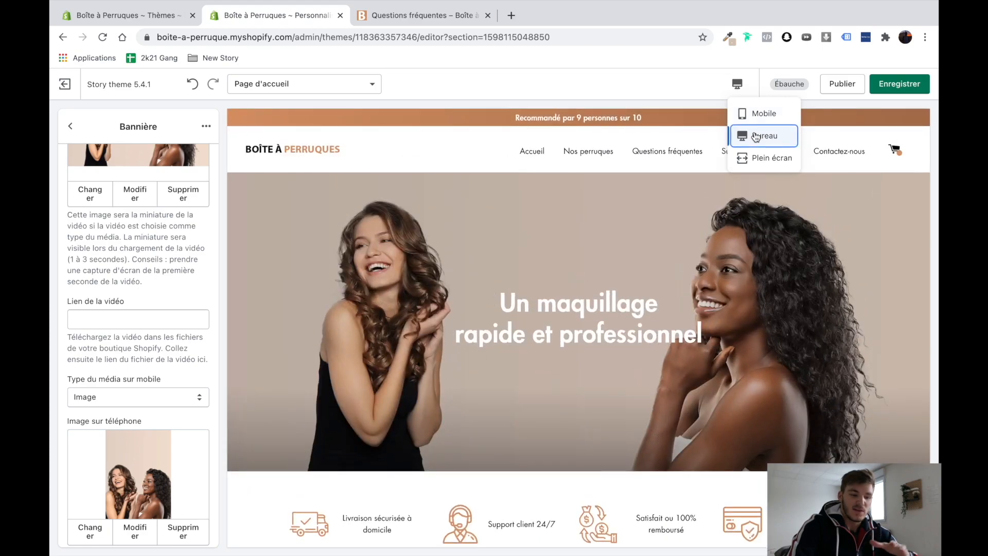
click(651, 309)
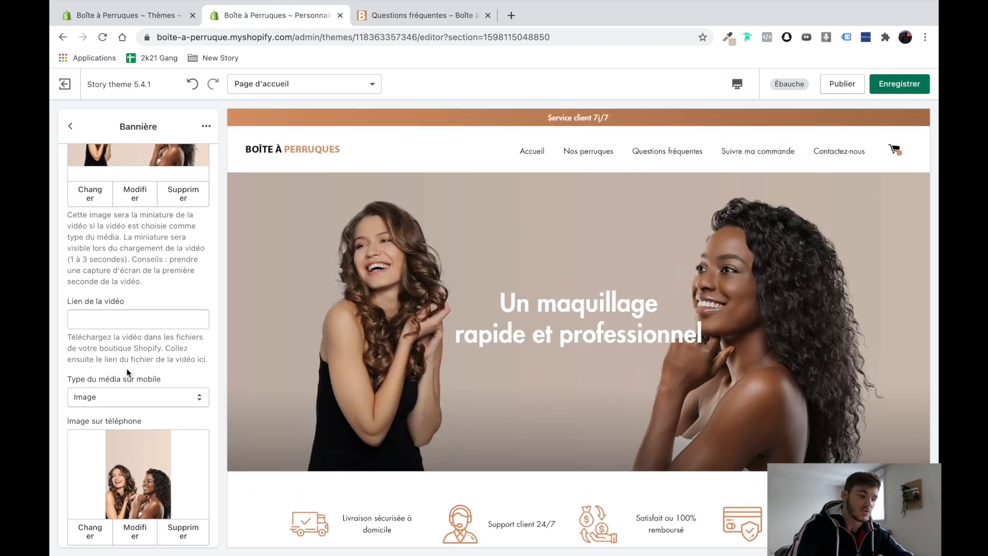
scroll(123, 369, down, 8)
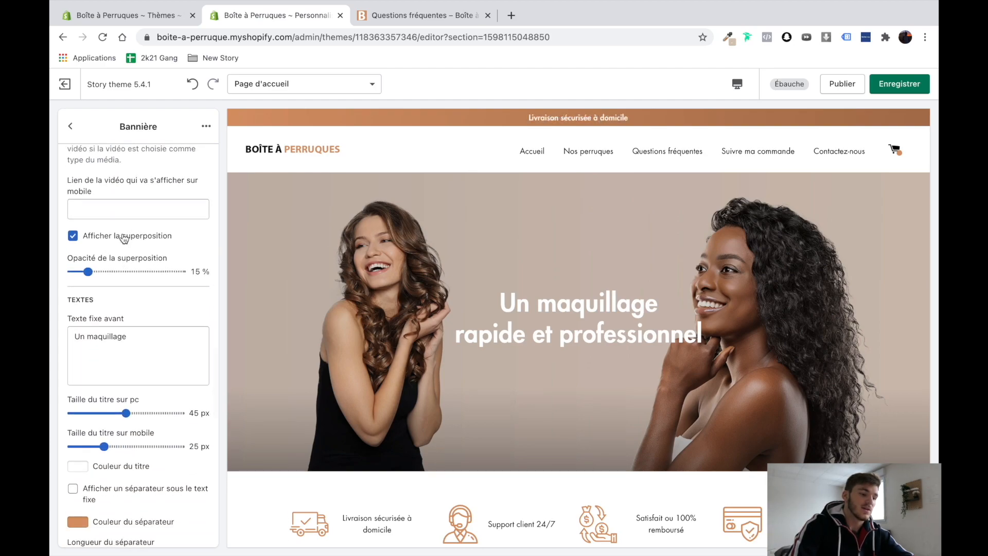
scroll(643, 277, down, 1)
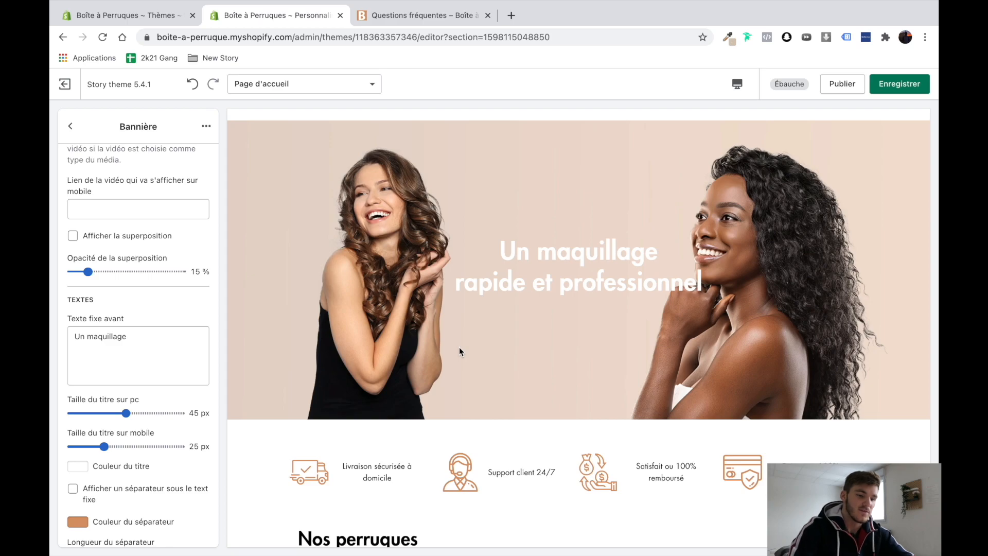
Step: Try the copper colour already in use as the banner's title colour, and check it in the preview
scroll(196, 359, down, 3)
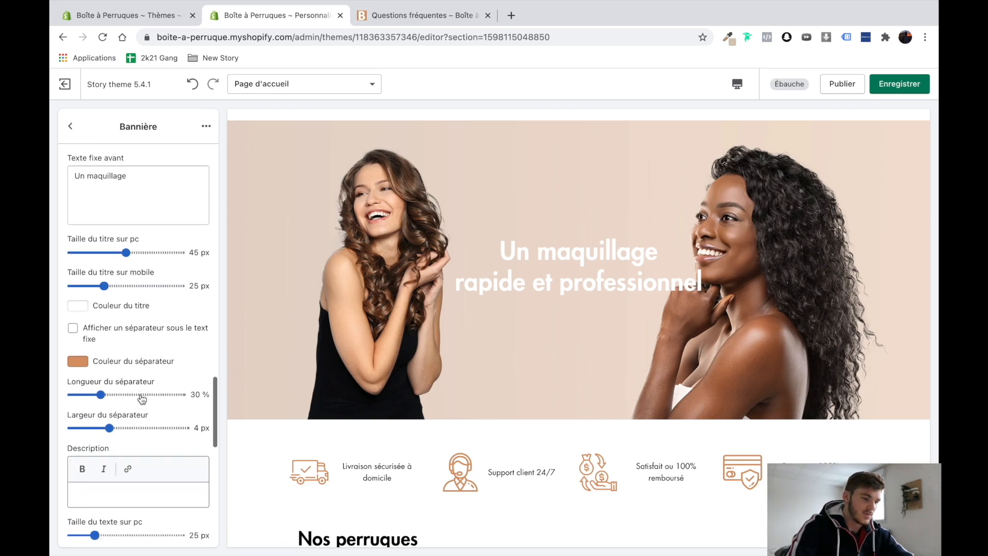
click(78, 328)
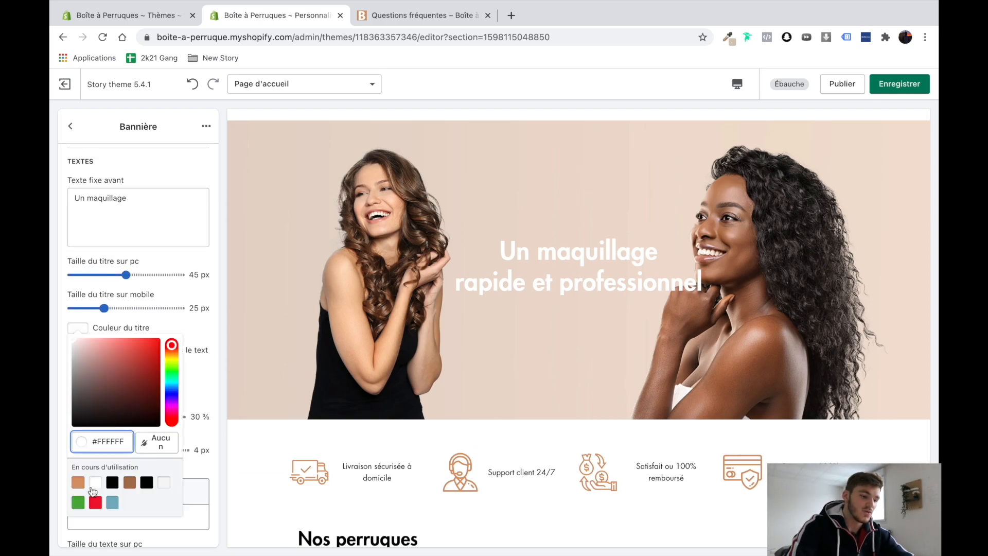
click(78, 482)
click(60, 340)
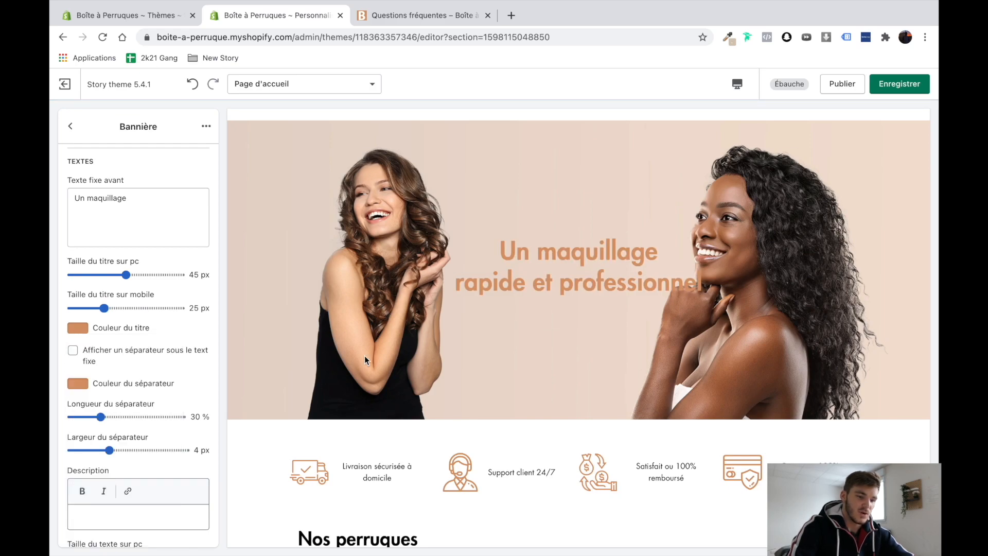
scroll(364, 356, up, 2)
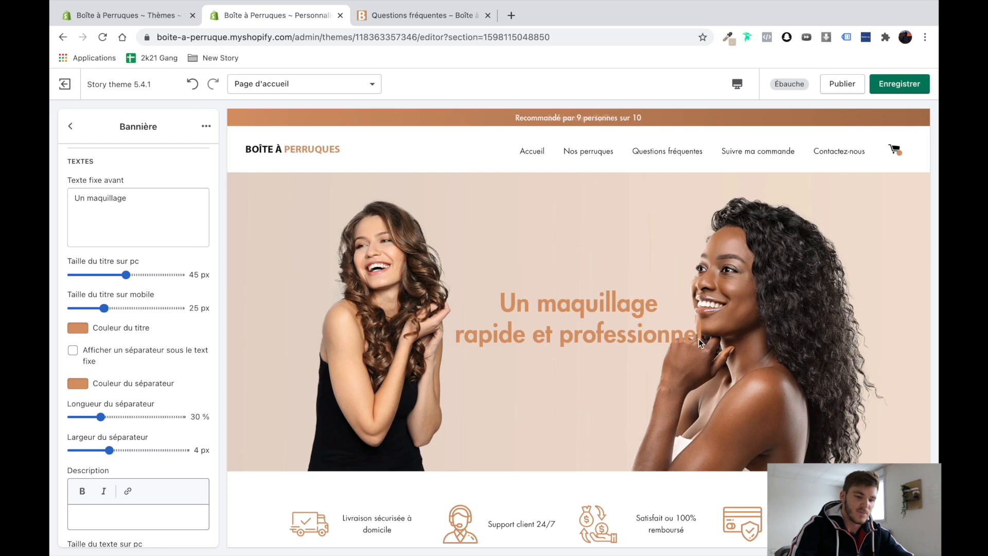
Step: Set the banner's title colour back to white
click(80, 332)
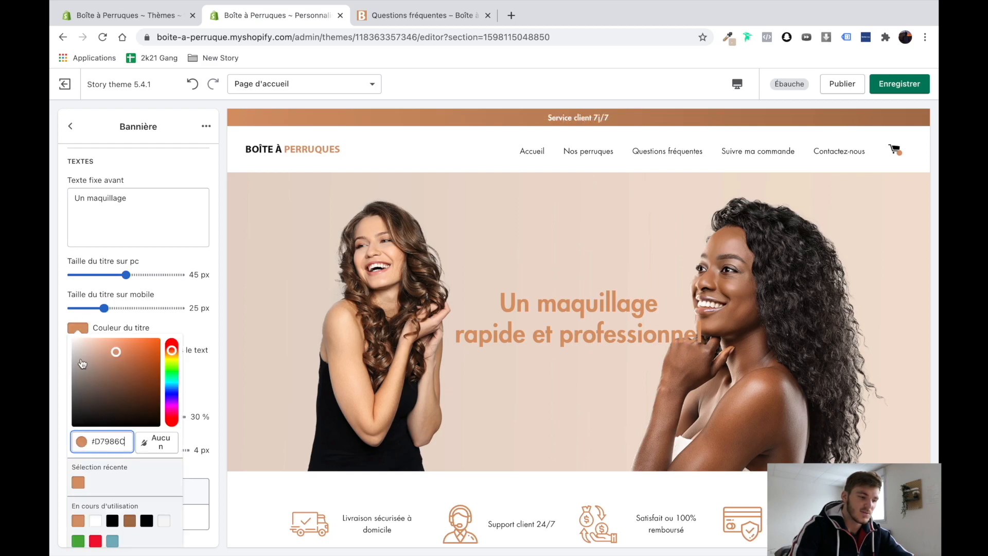
click(96, 520)
click(59, 326)
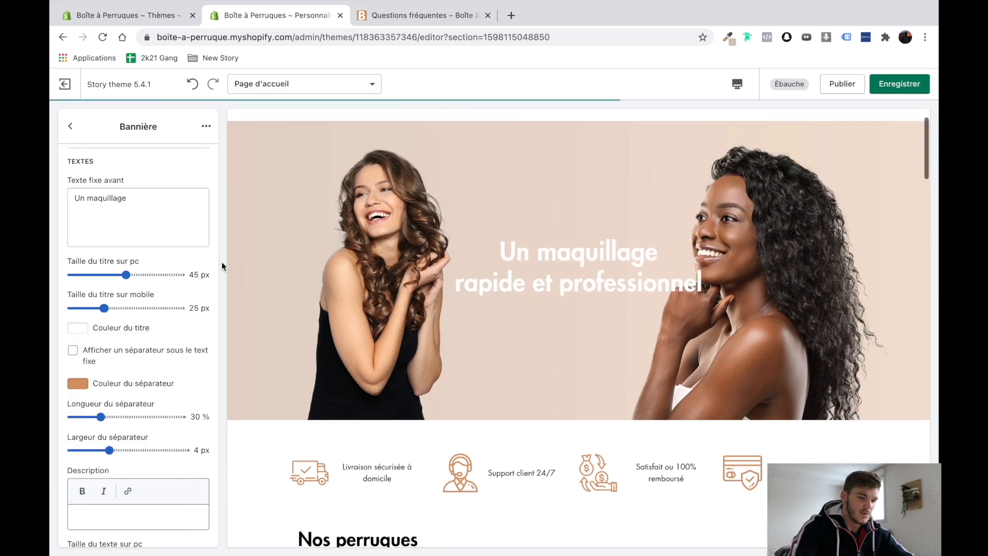
Step: Switch the preview to mobile and set the banner's text position on phone to "Centrer en haut"
click(737, 84)
click(764, 113)
scroll(567, 307, up, 2)
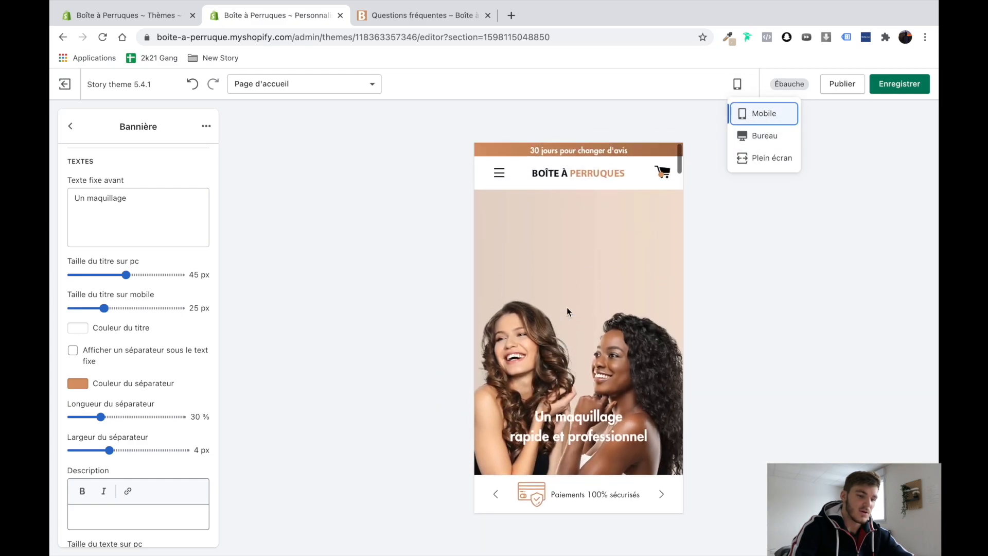
scroll(181, 333, down, 10)
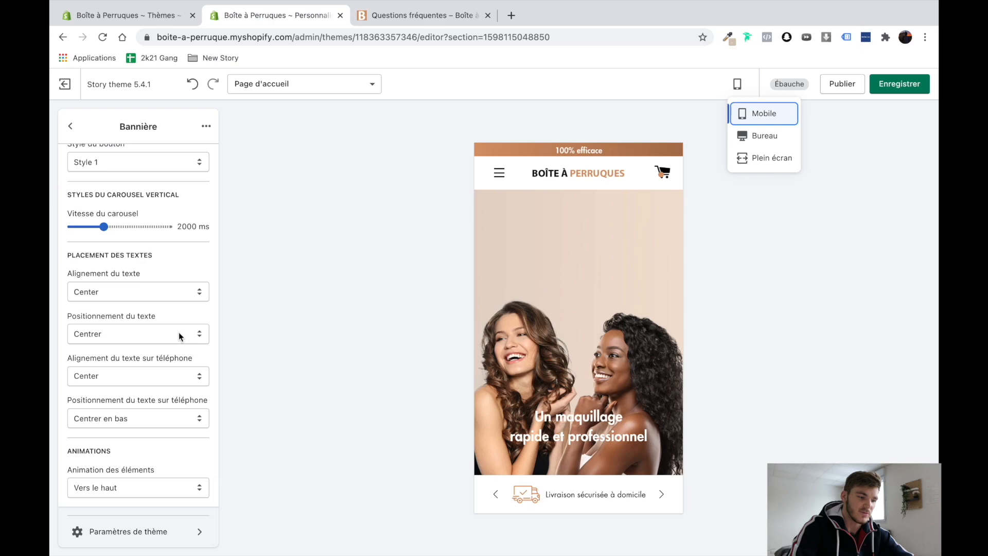
click(128, 423)
click(129, 418)
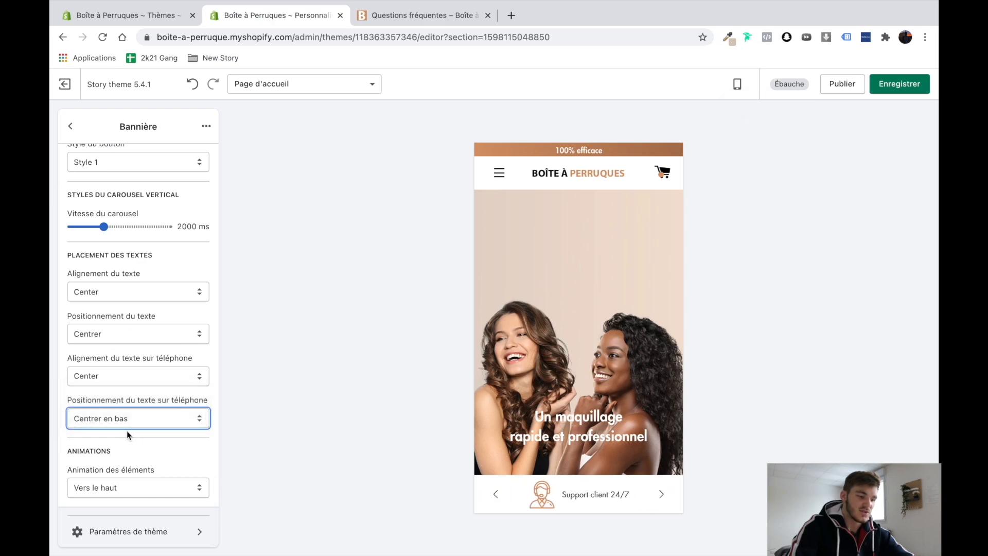
click(146, 416)
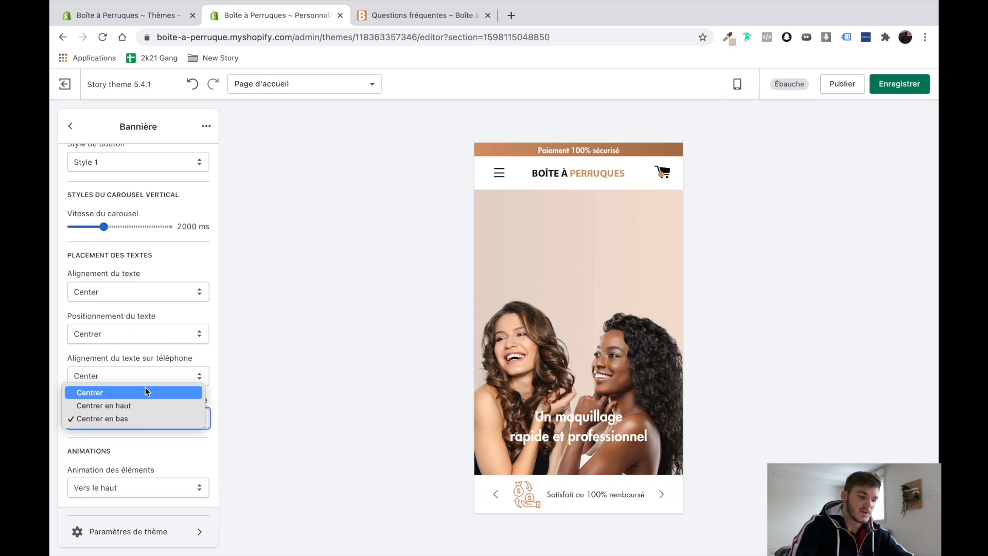
click(141, 405)
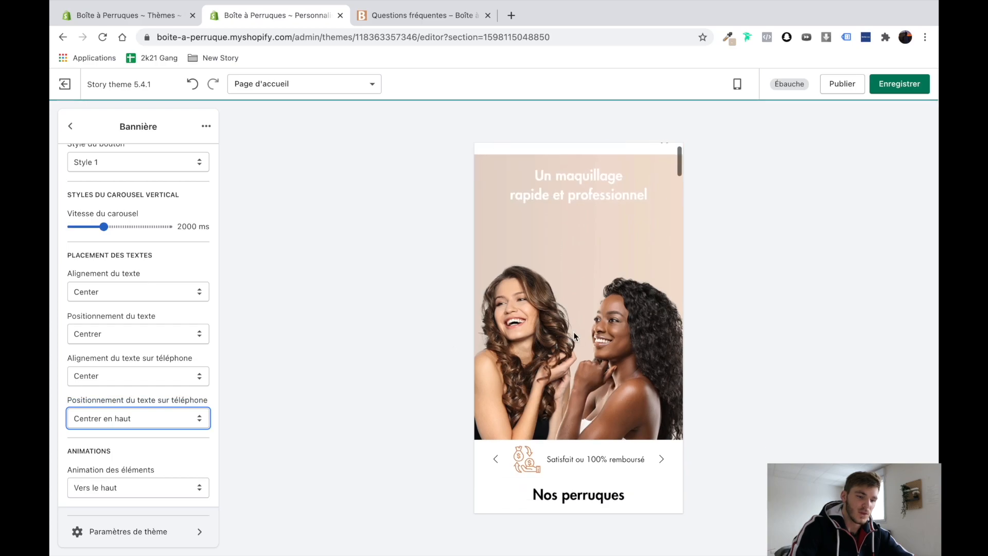
Step: Link the banner's button "Profiter de l'offre de lancement" to the Perruques collection
scroll(166, 280, up, 6)
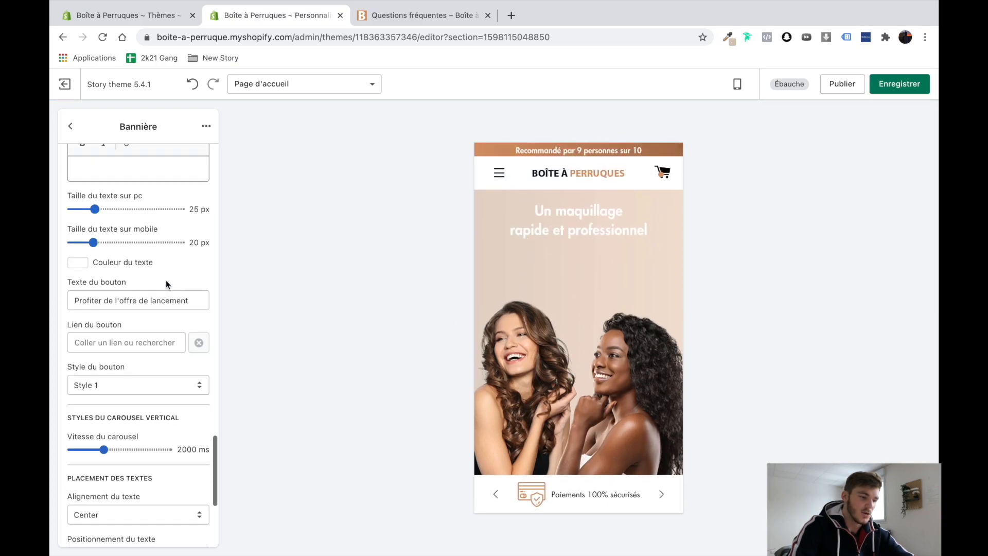
scroll(165, 283, down, 1)
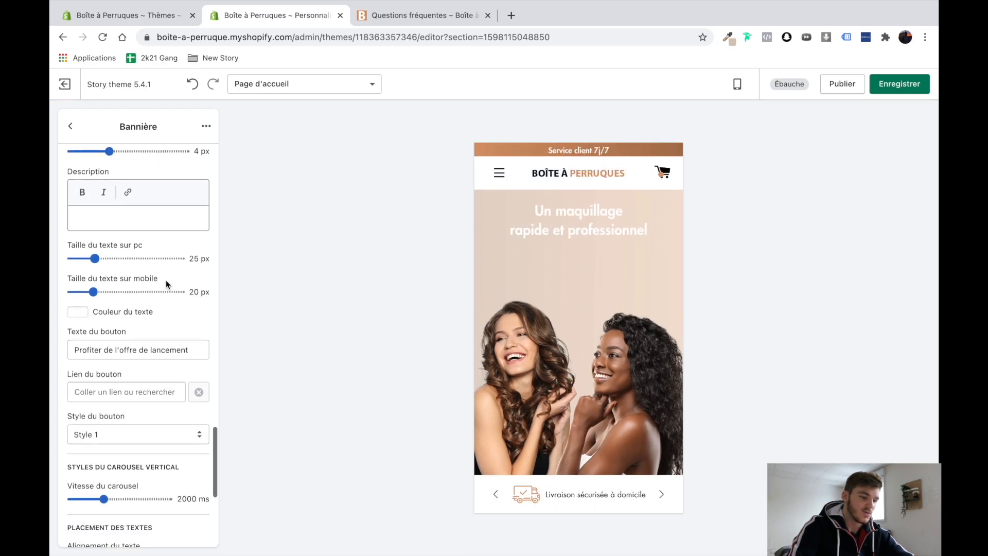
click(101, 395)
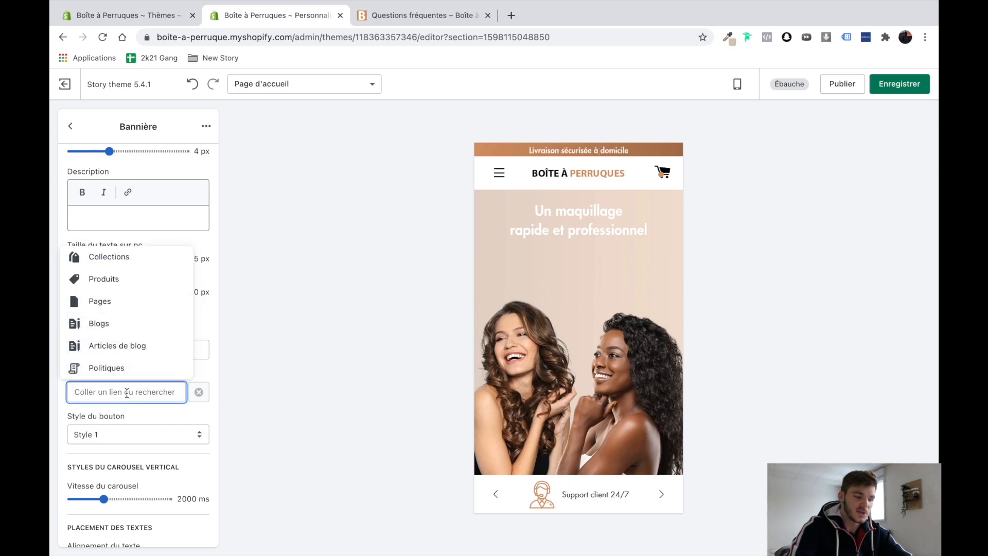
click(146, 305)
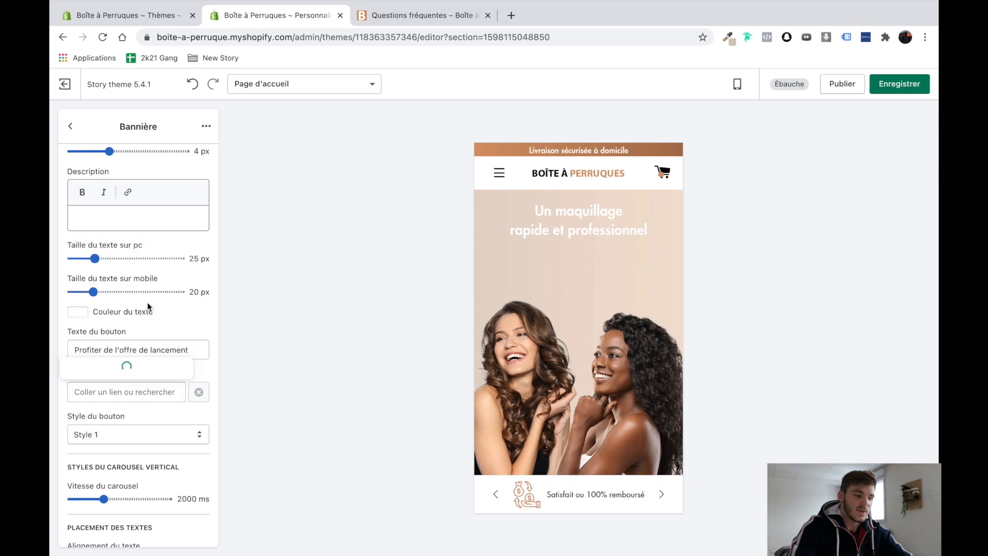
click(98, 225)
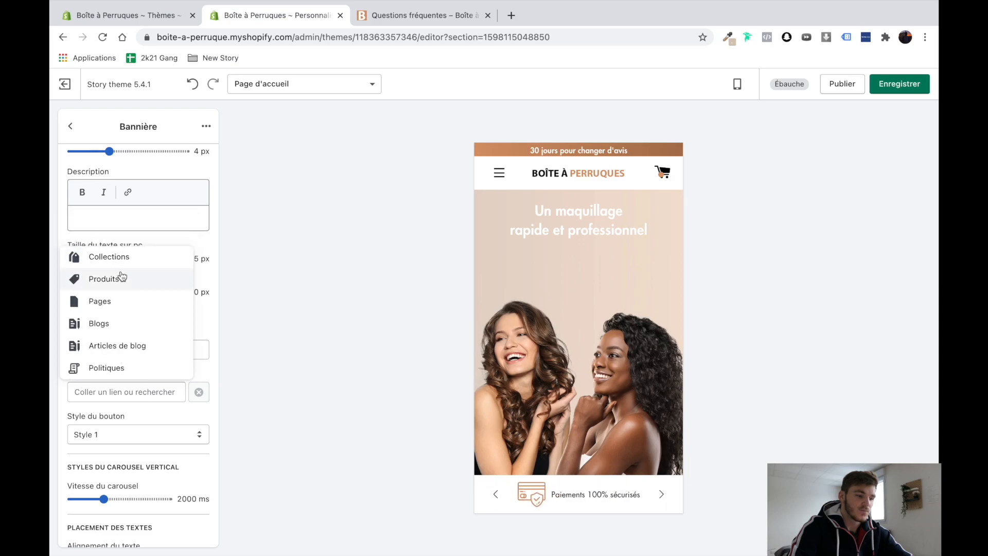
click(140, 257)
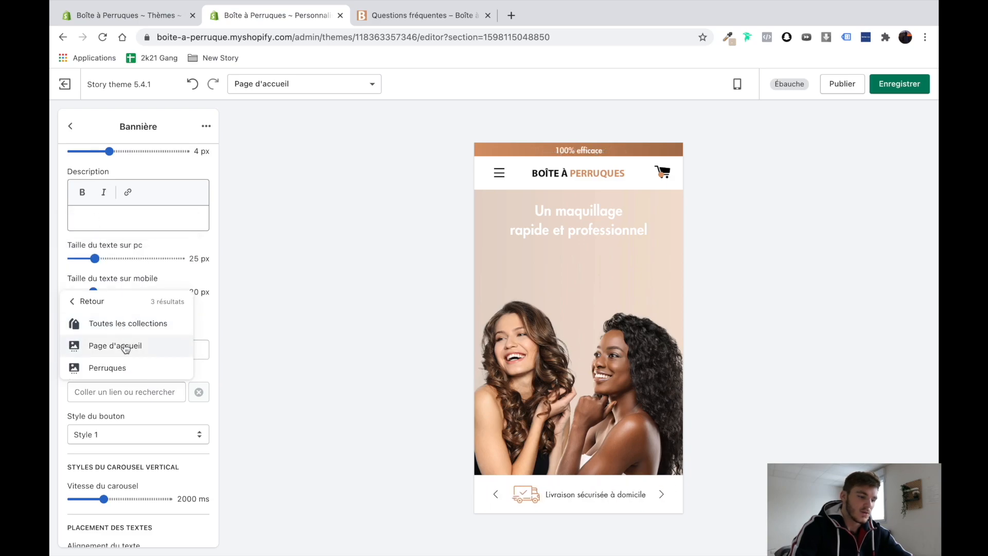
click(139, 368)
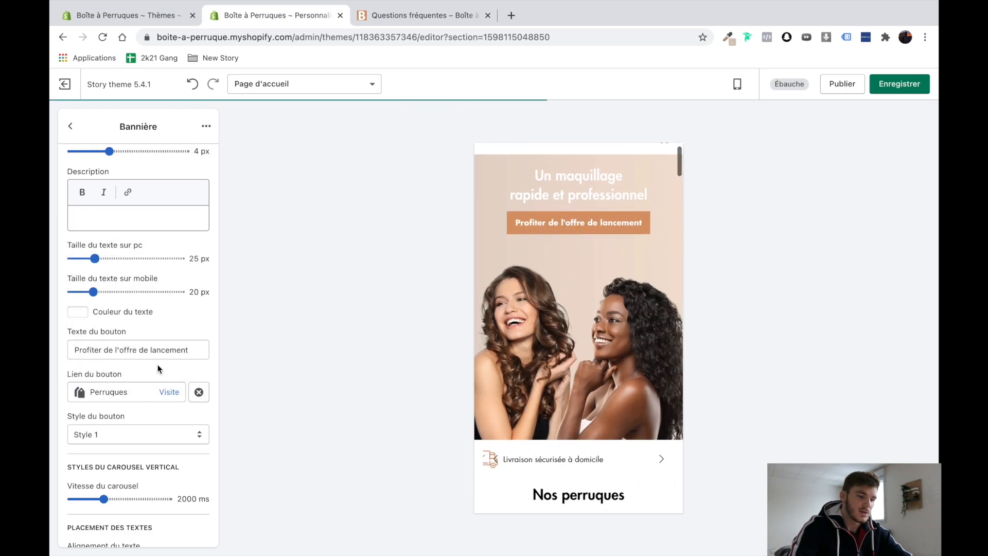
scroll(681, 199, up, 2)
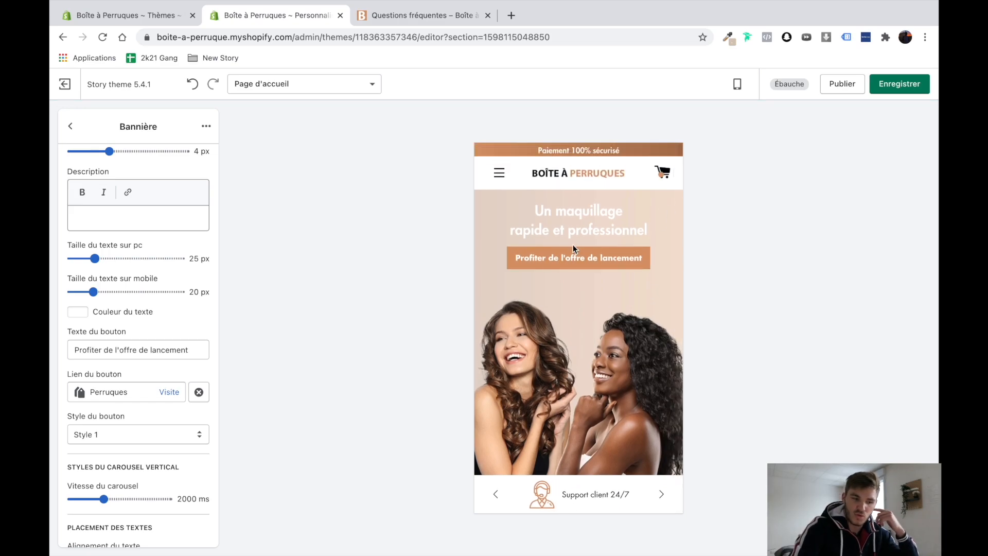
Step: Follow the banner's button in the preview, look through the Perruques collection page, and return to the home page
click(598, 262)
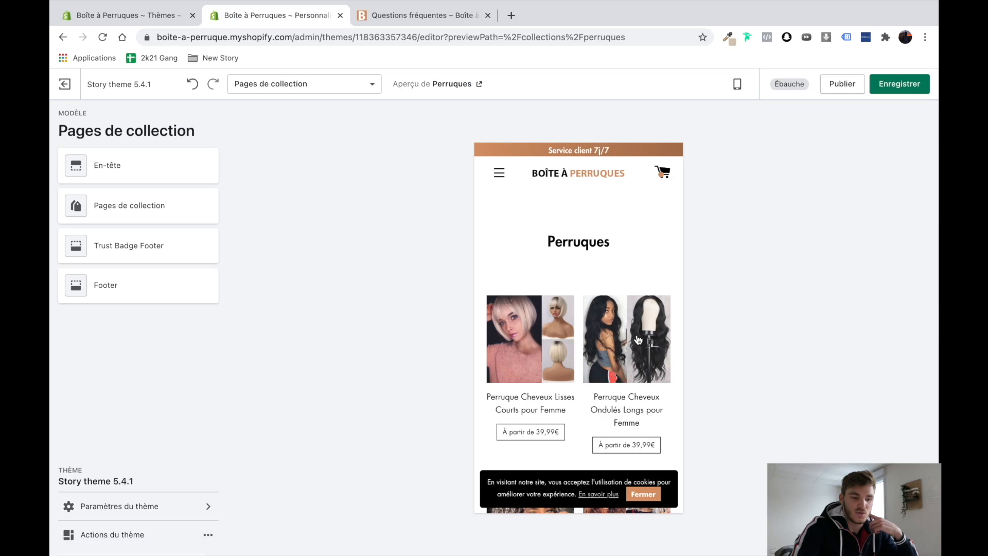
scroll(638, 343, down, 5)
scroll(604, 232, up, 5)
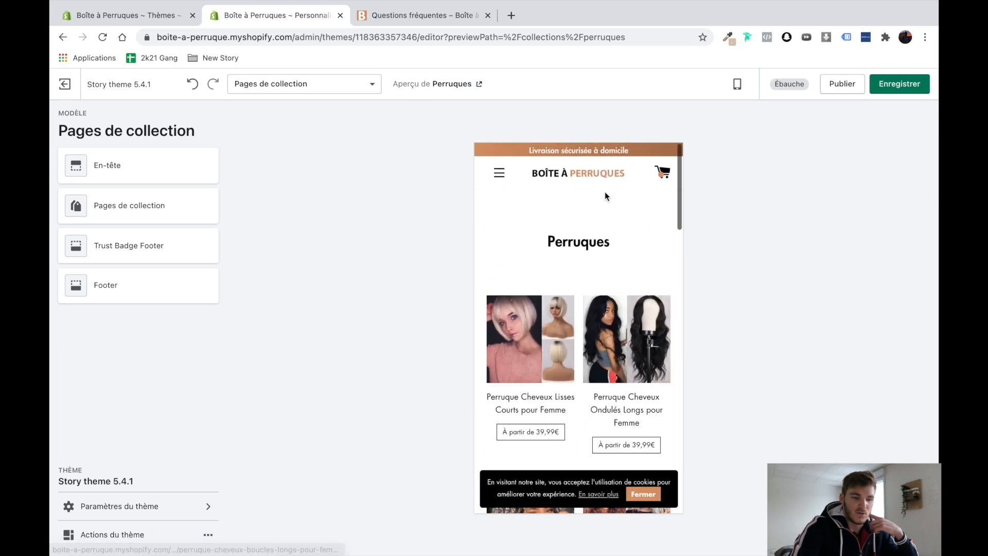
click(601, 172)
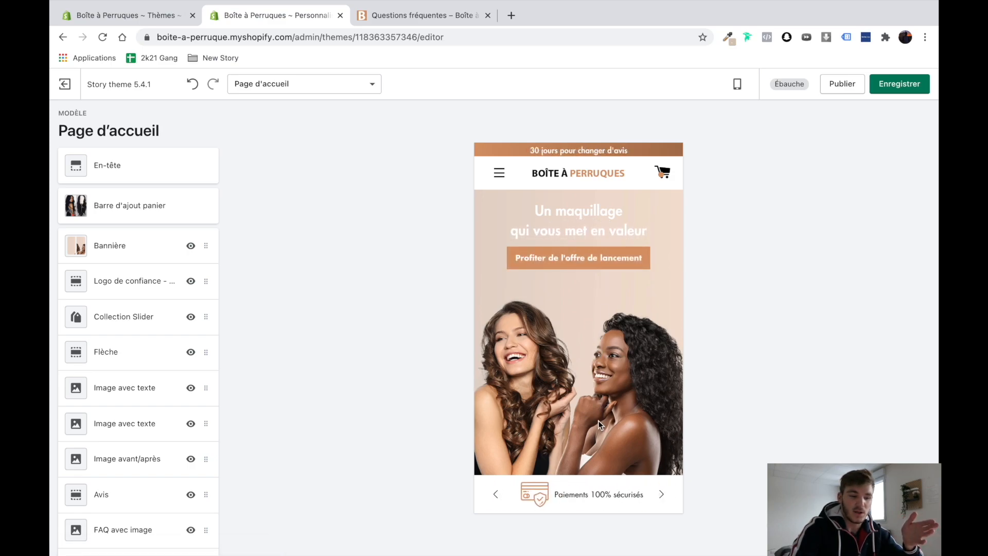
Step: Review the upper part of the mobile home page, then open and close its navigation menu
scroll(589, 360, down, 1)
scroll(589, 360, down, 3)
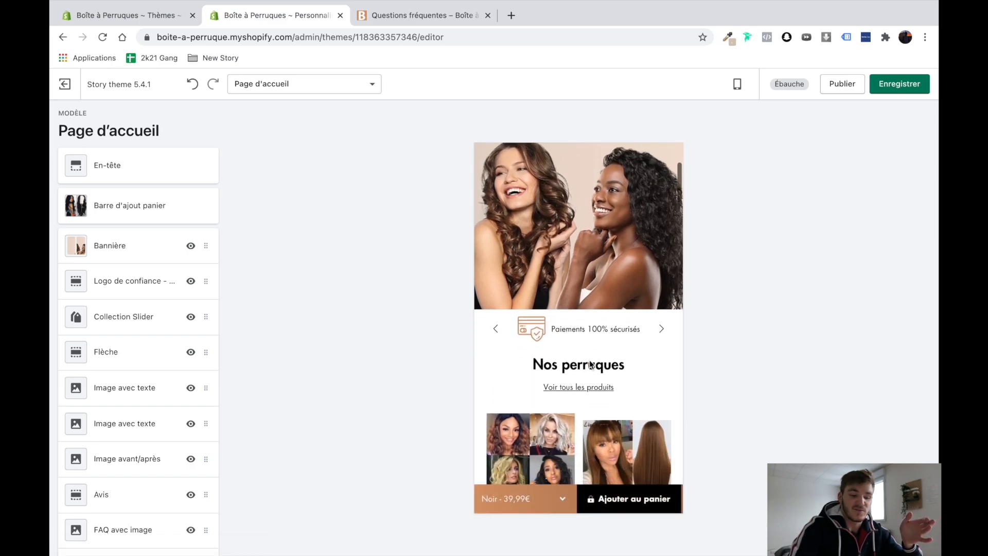
scroll(589, 360, up, 4)
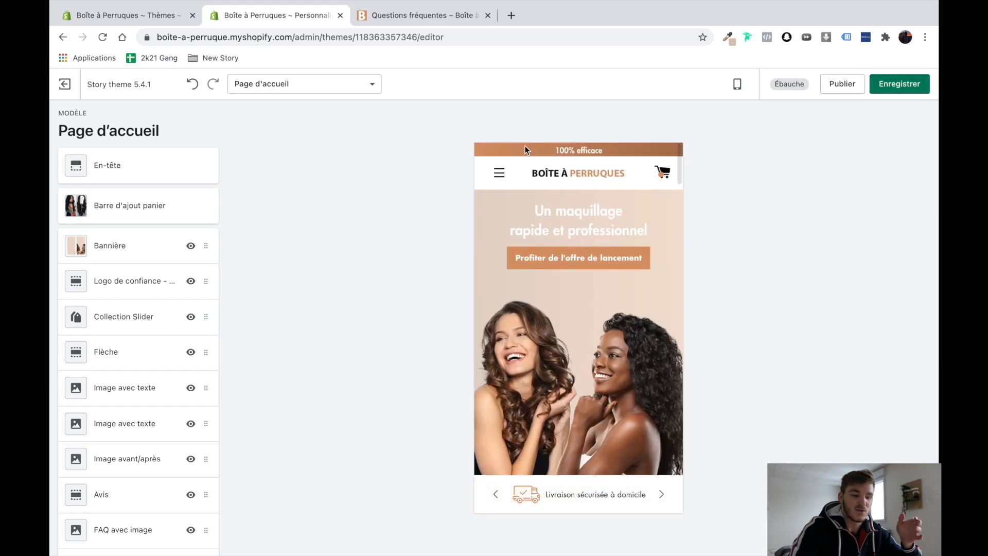
scroll(594, 359, down, 3)
scroll(594, 360, up, 4)
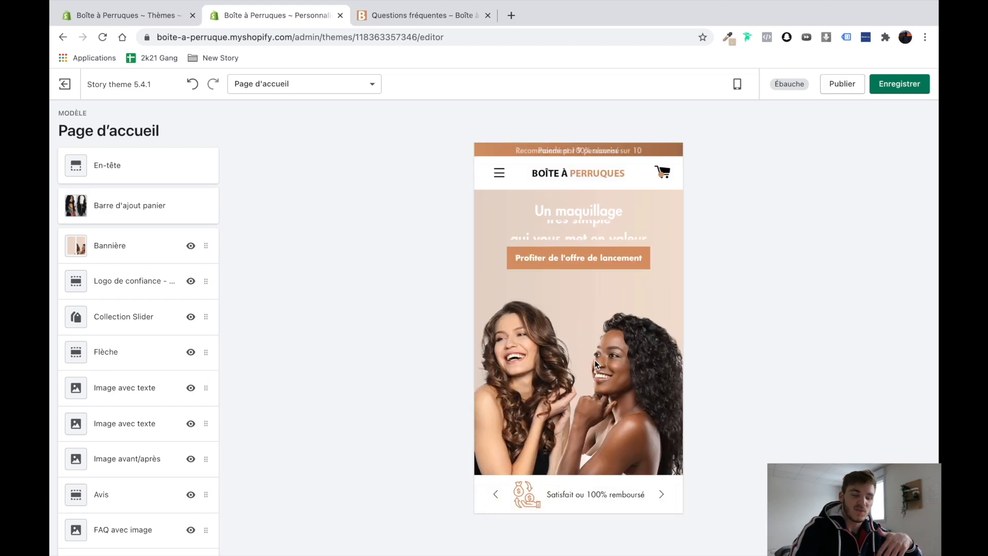
click(498, 174)
click(666, 178)
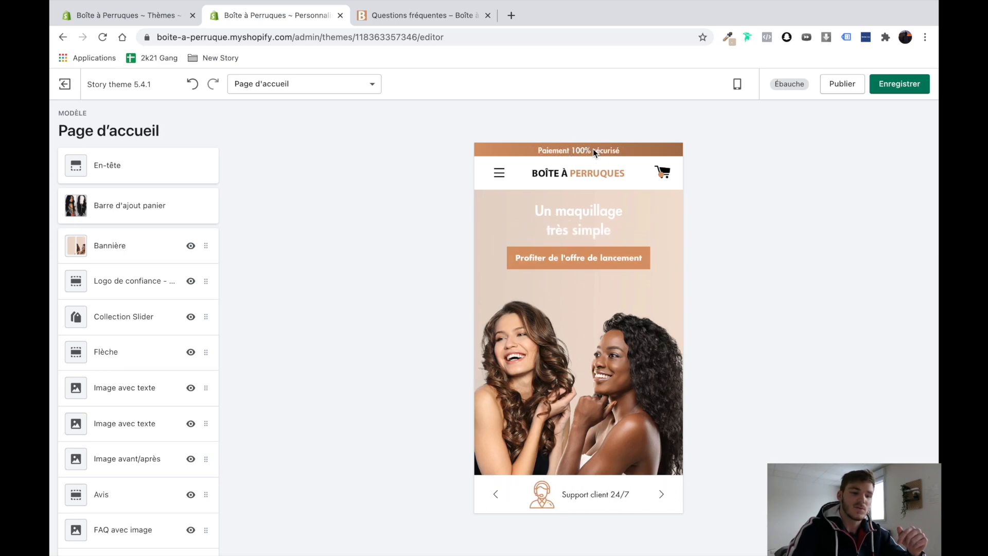
Step: In the header section's settings, set the announcement bar type to "Phrase fixe seulement"
click(101, 175)
scroll(111, 322, down, 10)
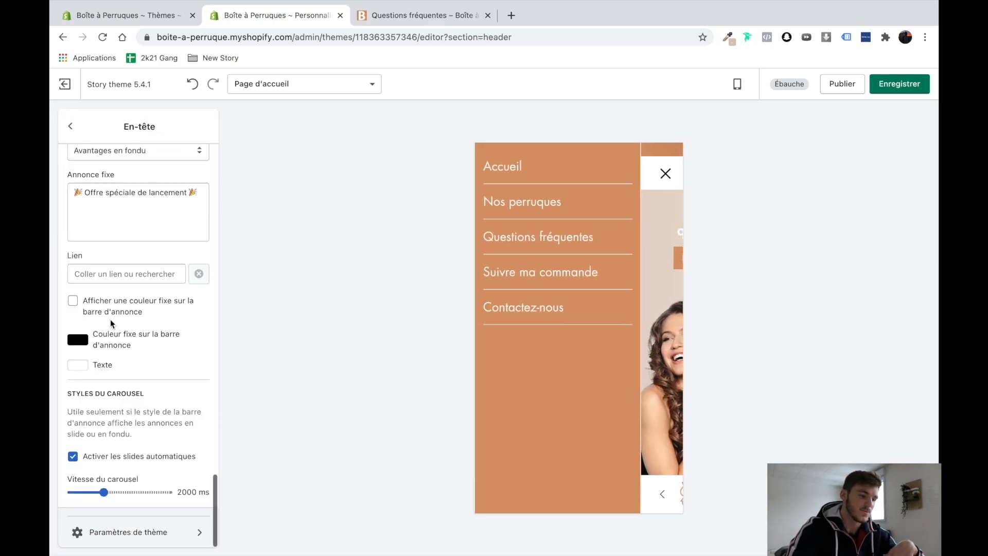
scroll(111, 323, up, 3)
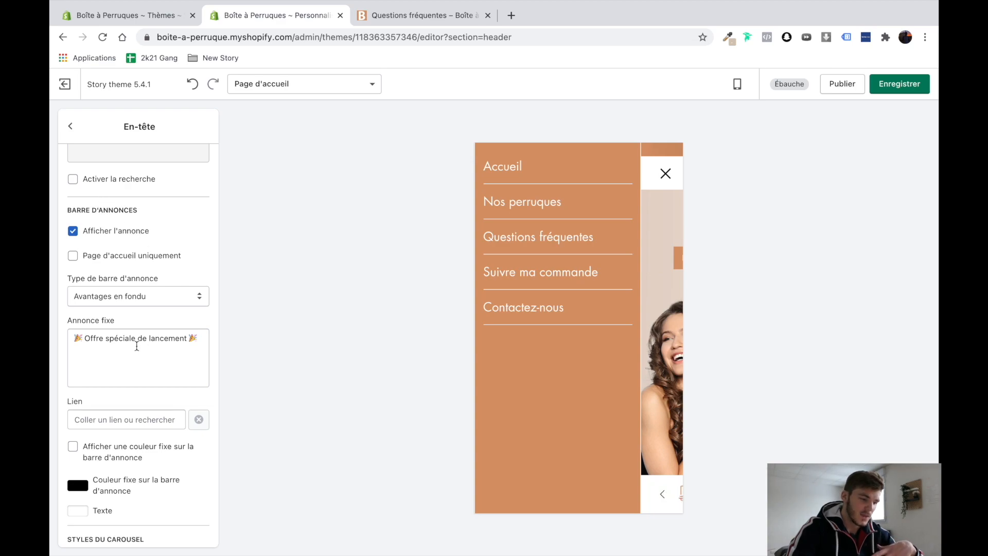
click(162, 302)
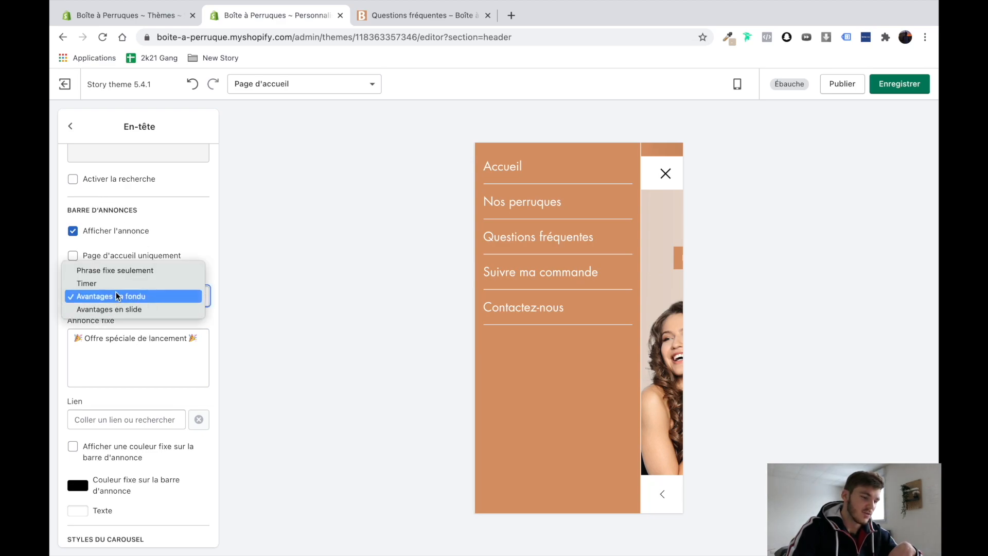
click(142, 271)
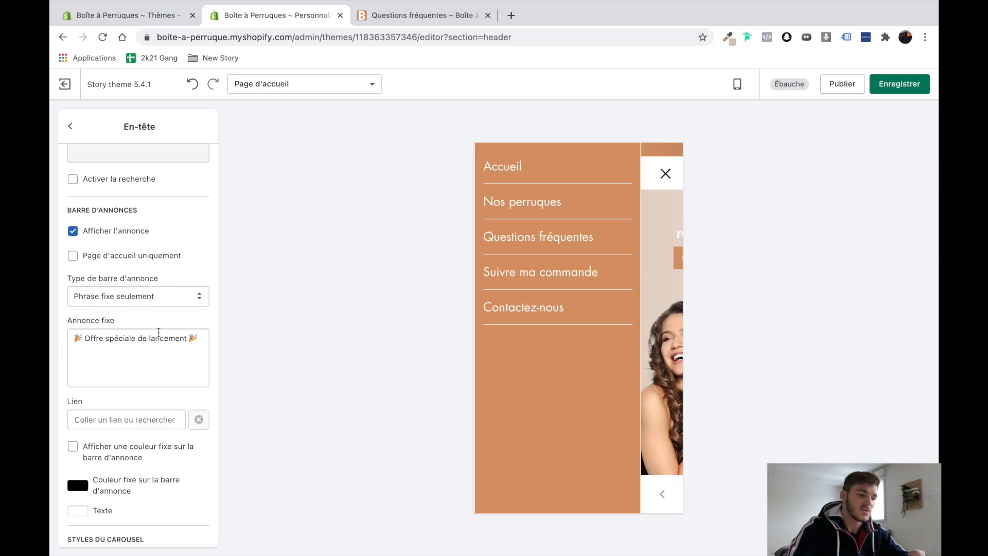
Step: Remove the emojis from the fixed announcement so it reads "Offre spéciale de lancement", check it in the mobile preview, and save
click(202, 338)
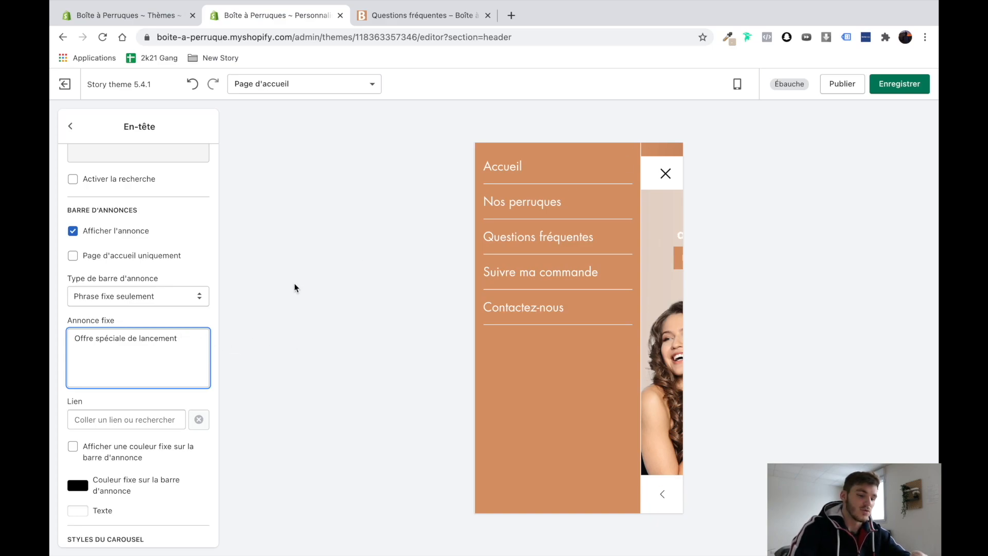
click(663, 175)
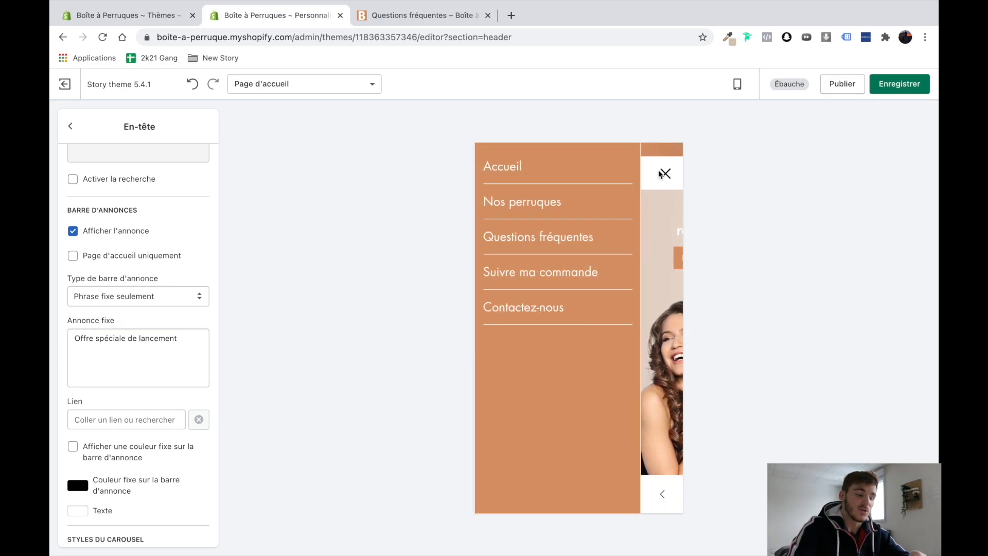
click(666, 175)
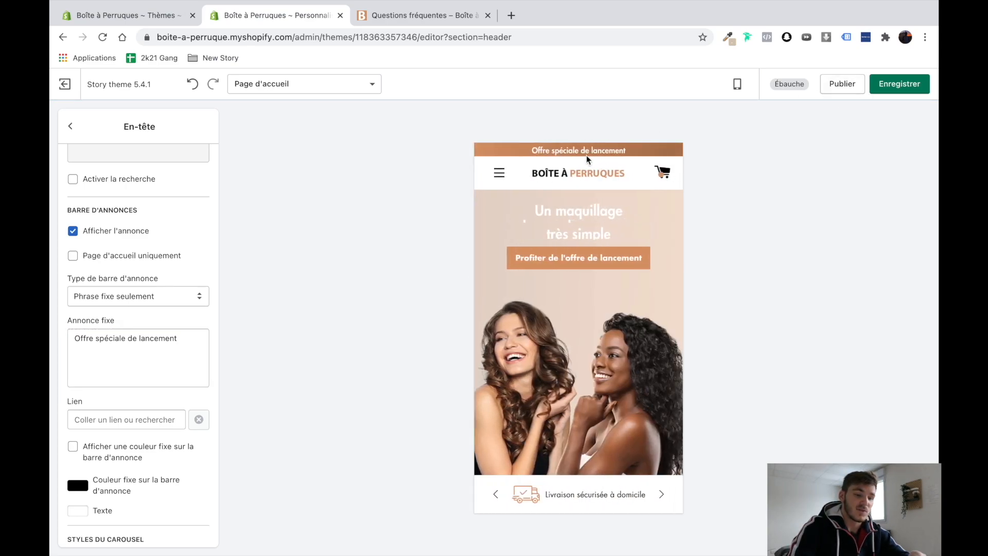
click(905, 84)
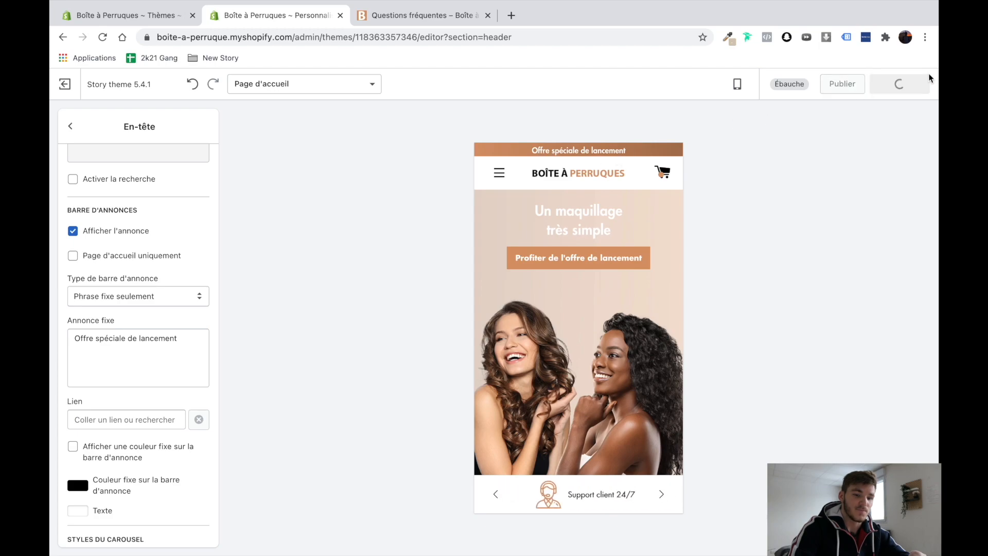
Step: Switch the preview to desktop, extend the fixed announcement to "Offre spéciale de lancement : jusqu'à -50%", and save
click(736, 85)
click(764, 136)
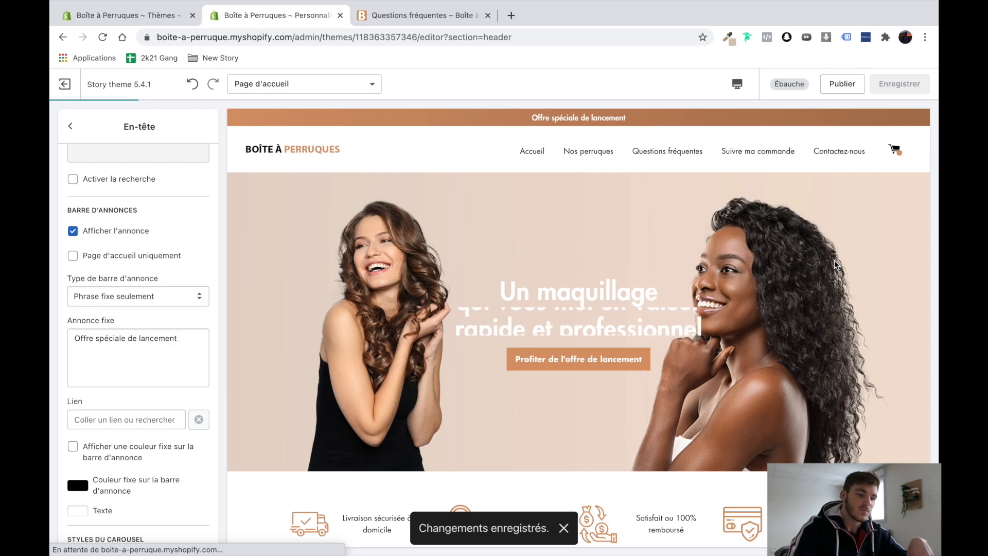
click(191, 338)
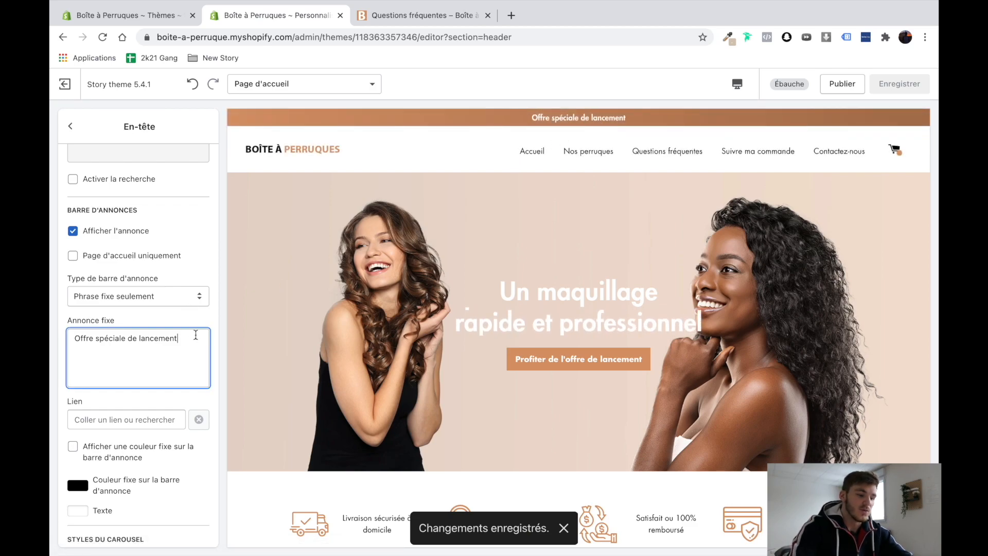
text(: jusdqu)
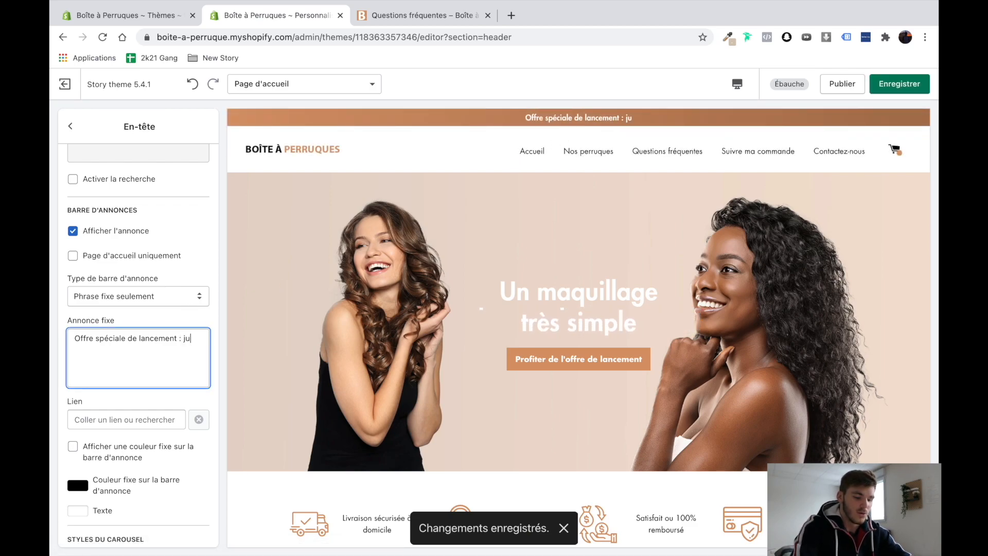
key(BackSpace)
key(BackSpace)
key(BackSpace)
text(qu'à -50%)
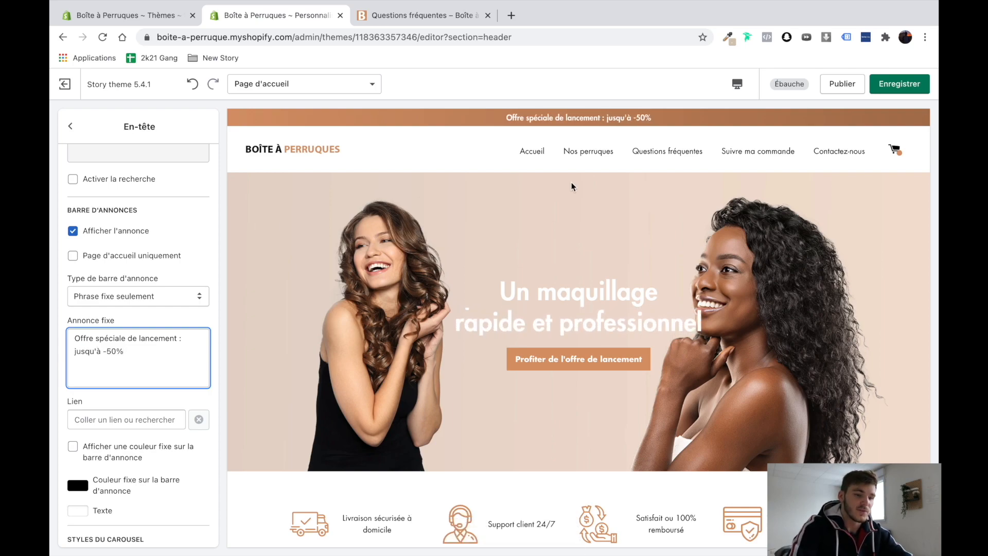
click(899, 83)
Step: Switch the preview to mobile and set the announcement bar type to "Timer"
click(737, 84)
click(762, 114)
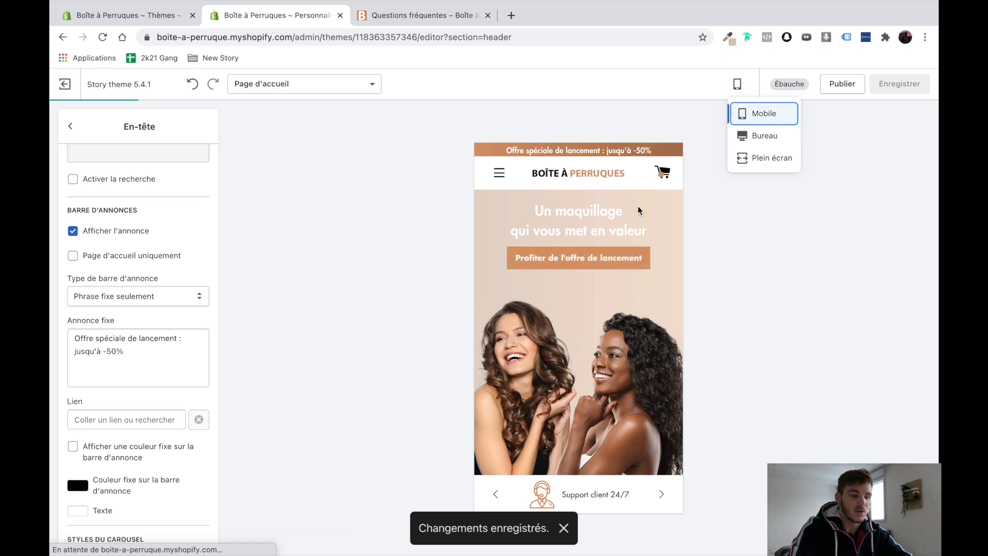
click(131, 299)
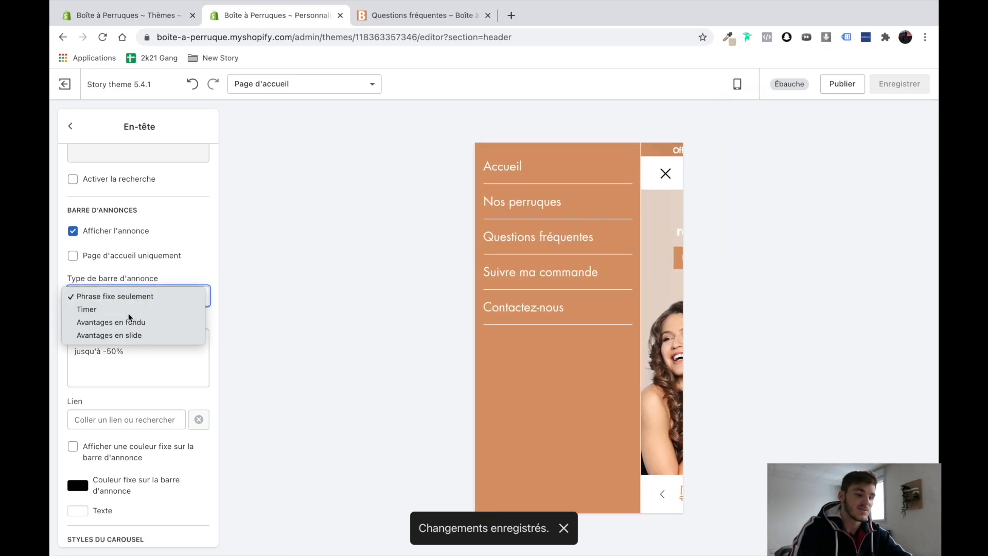
click(128, 311)
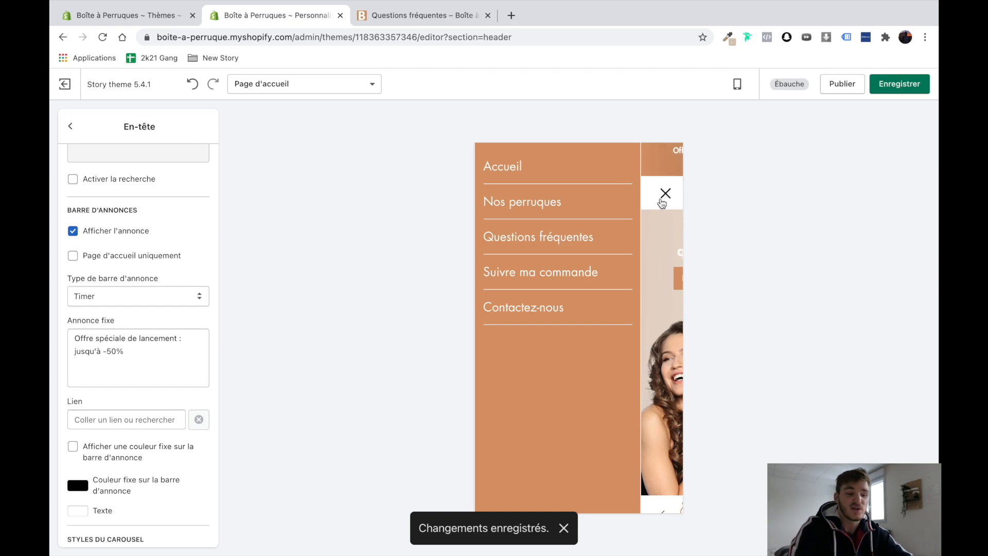
Step: Close the mobile menu in the preview and set the announcement bar type back to "Phrase fixe seulement"
click(661, 203)
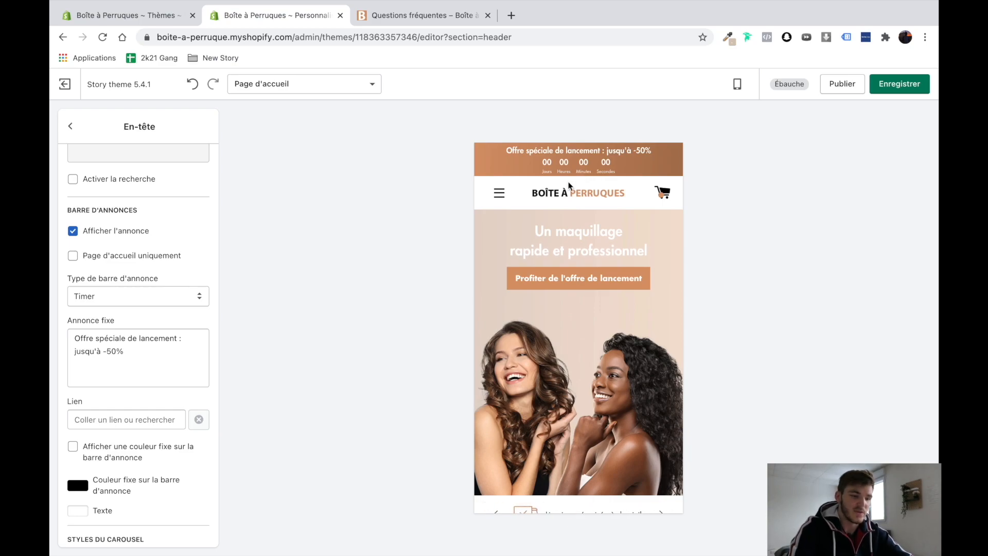
click(107, 294)
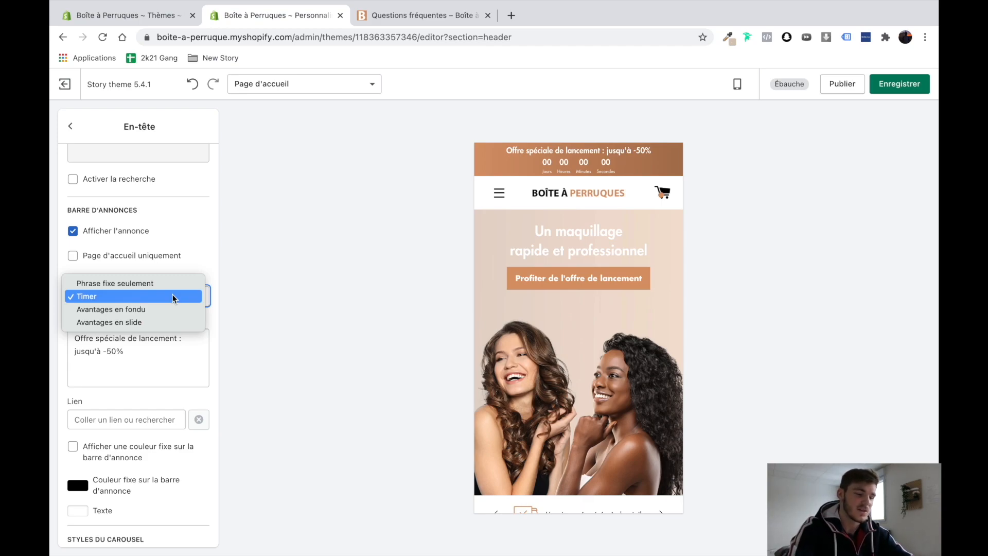
click(171, 296)
click(175, 292)
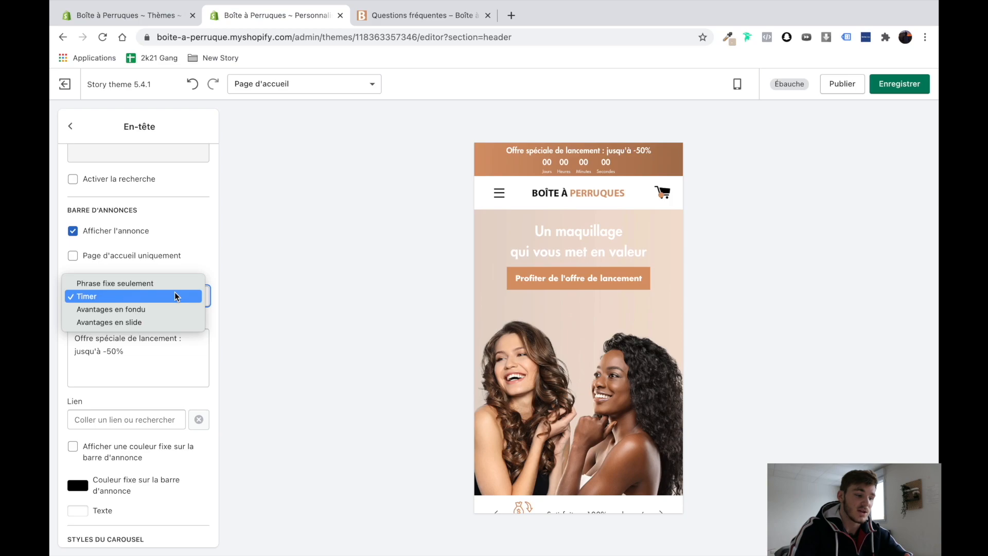
click(169, 284)
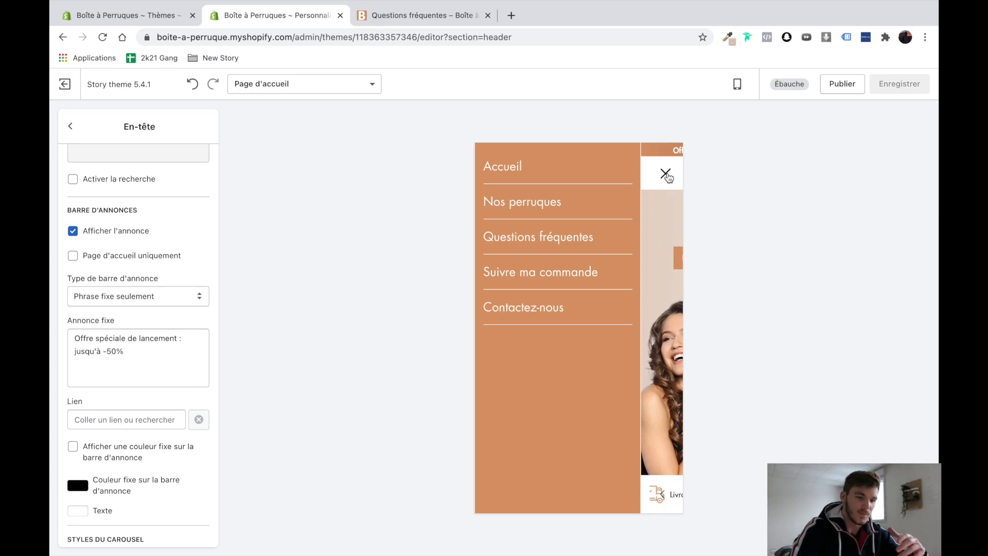
click(666, 175)
Step: Review the mobile home page preview from the banner and advantages strip through the "Nos perruques" product carousel
scroll(628, 233, down, 3)
scroll(629, 233, up, 3)
scroll(629, 234, down, 3)
scroll(629, 233, up, 3)
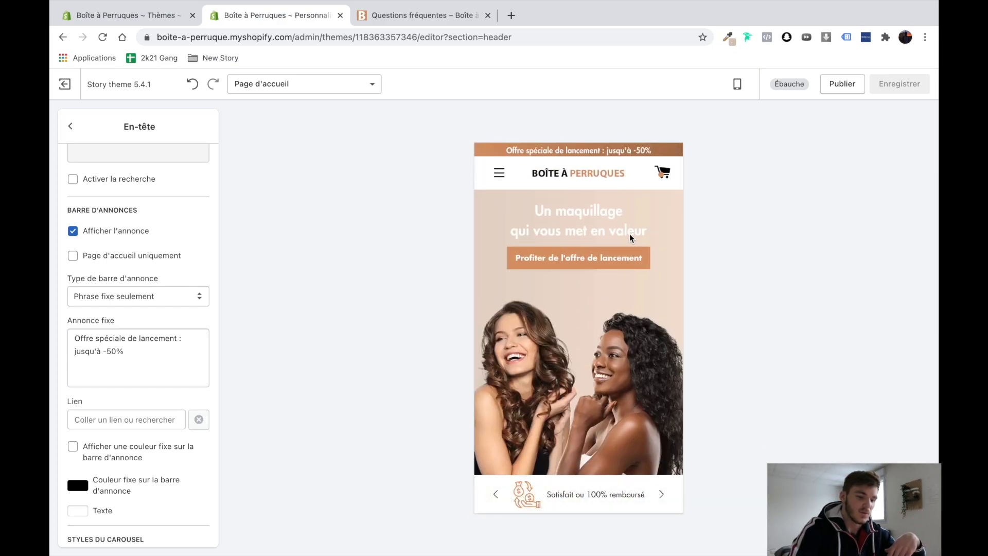
scroll(629, 233, down, 10)
scroll(631, 234, up, 5)
scroll(631, 233, down, 2)
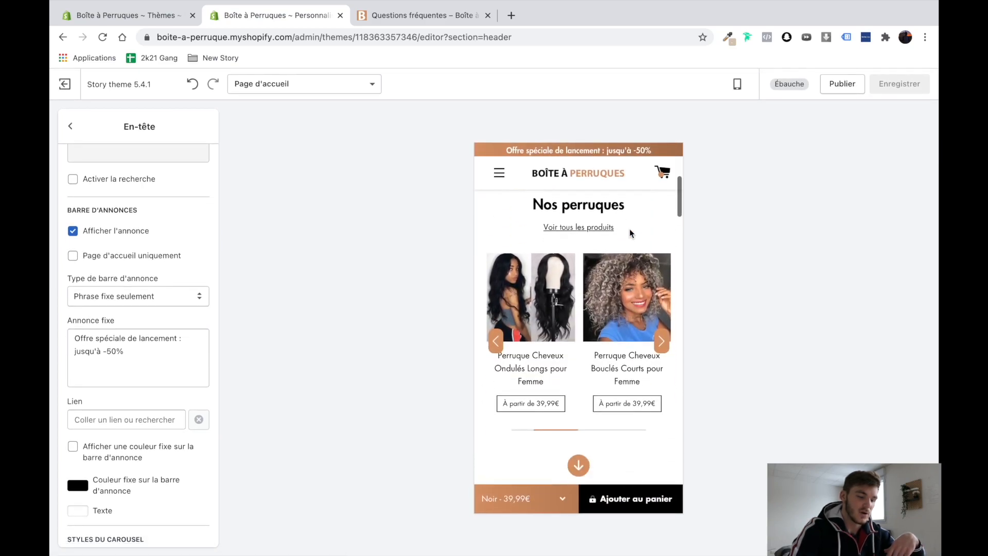
scroll(629, 229, down, 2)
scroll(630, 231, up, 3)
scroll(631, 234, down, 3)
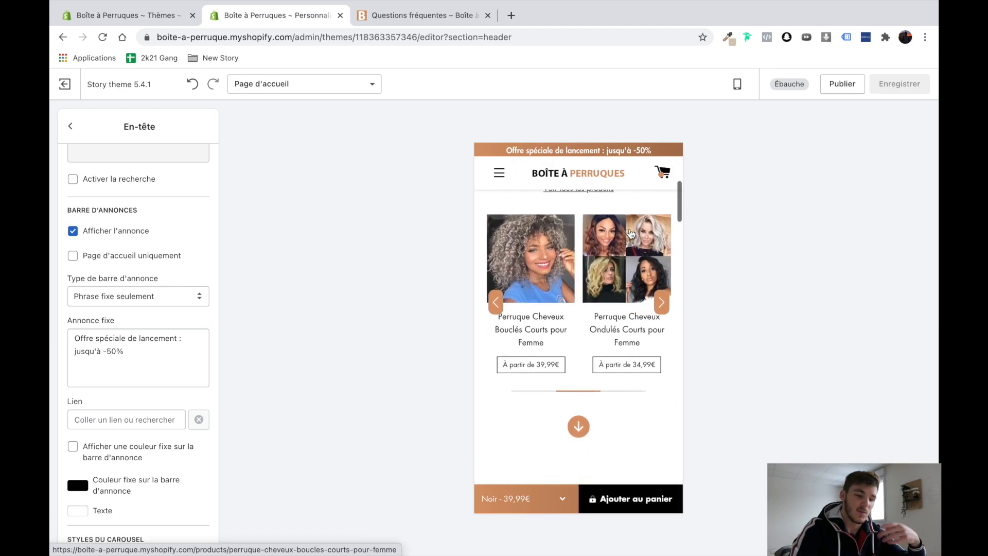
scroll(631, 234, up, 2)
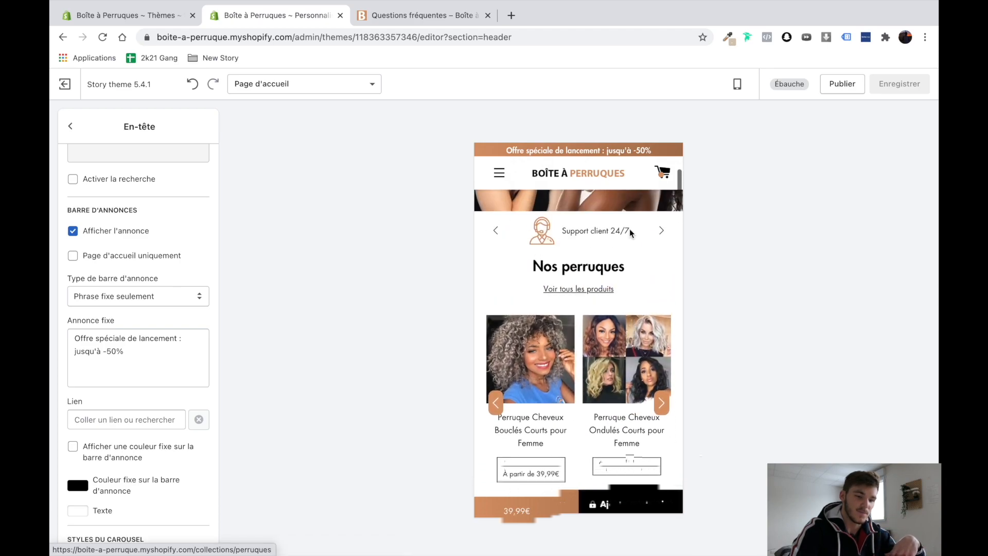